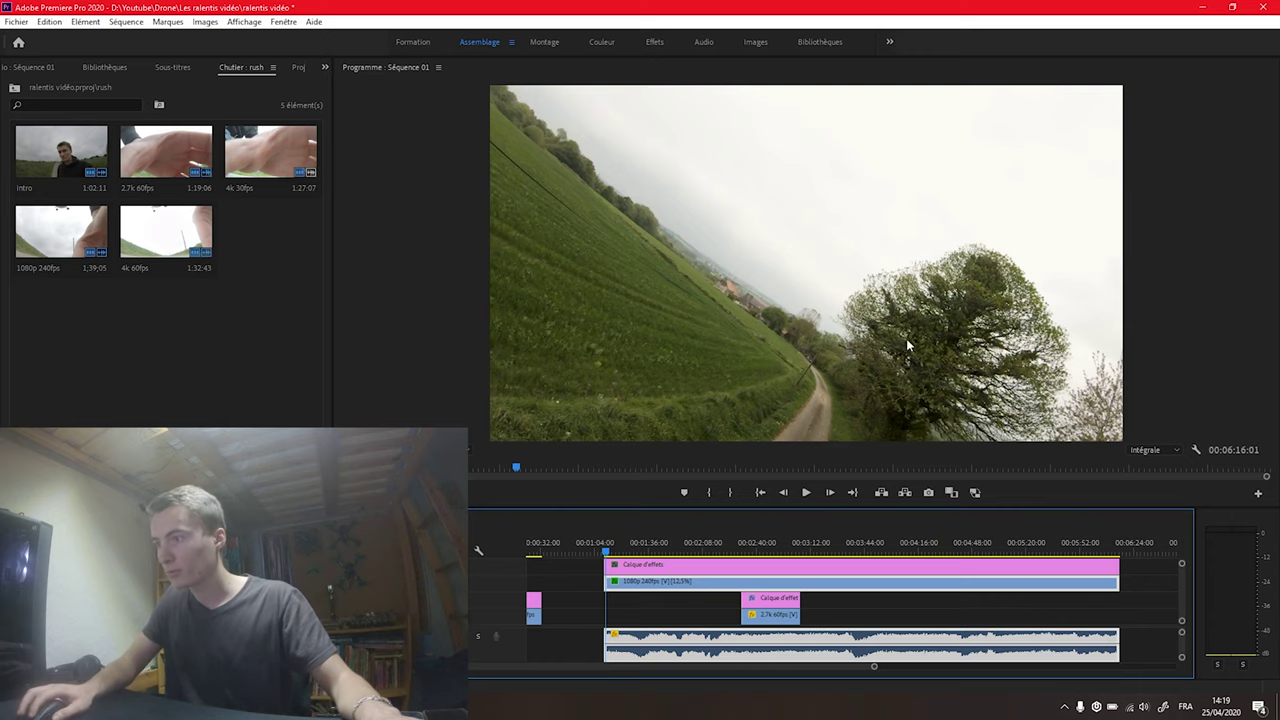
- Preview the opening of the sequence and play back the slowed 1080p 240fps clip from near its start
{"action": "scroll", "coordinate": [673, 560], "scroll_direction": "left", "scroll_amount": 2}
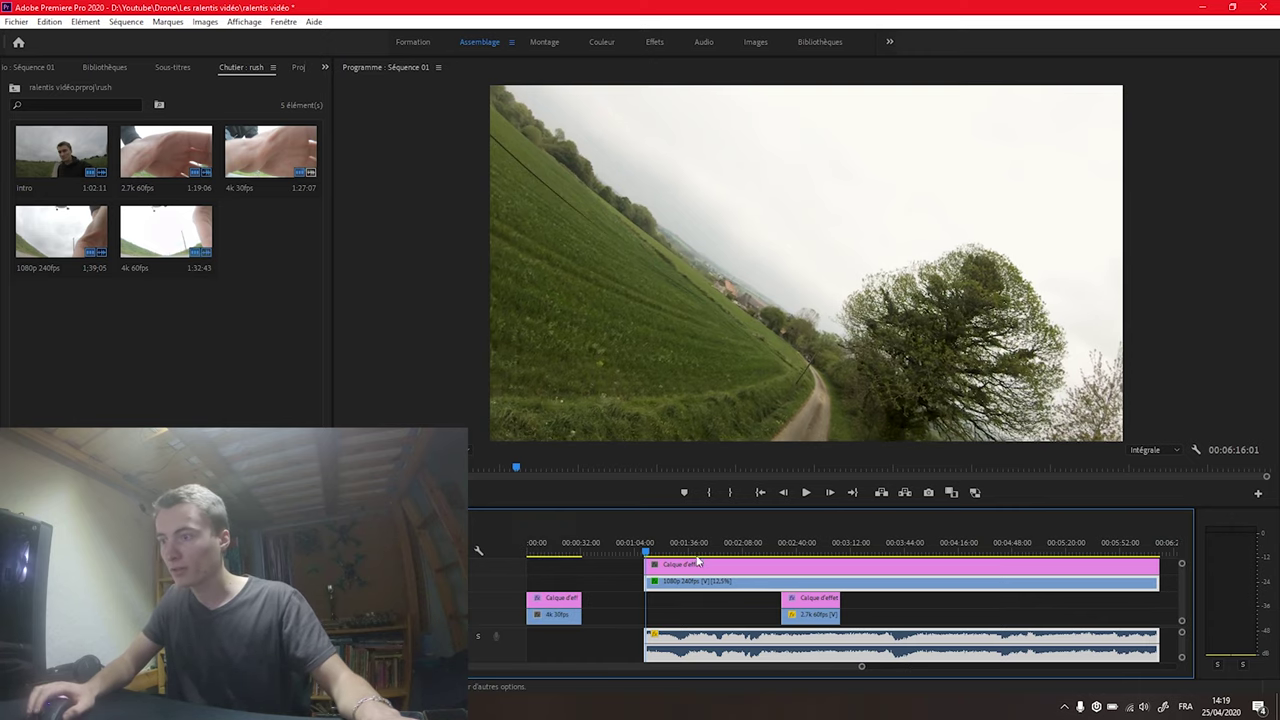
{"action": "left_click_drag", "start_coordinate": [540, 546], "coordinate": [522, 545]}
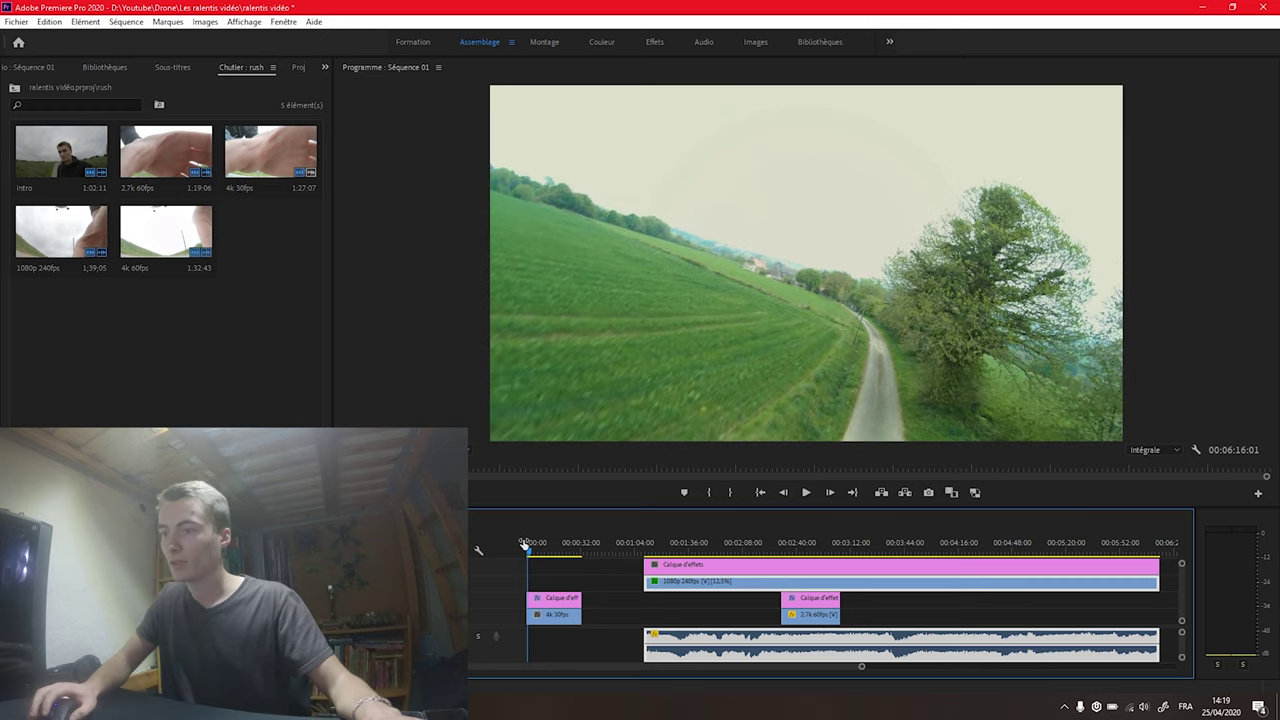
{"action": "left_click", "coordinate": [650, 548]}
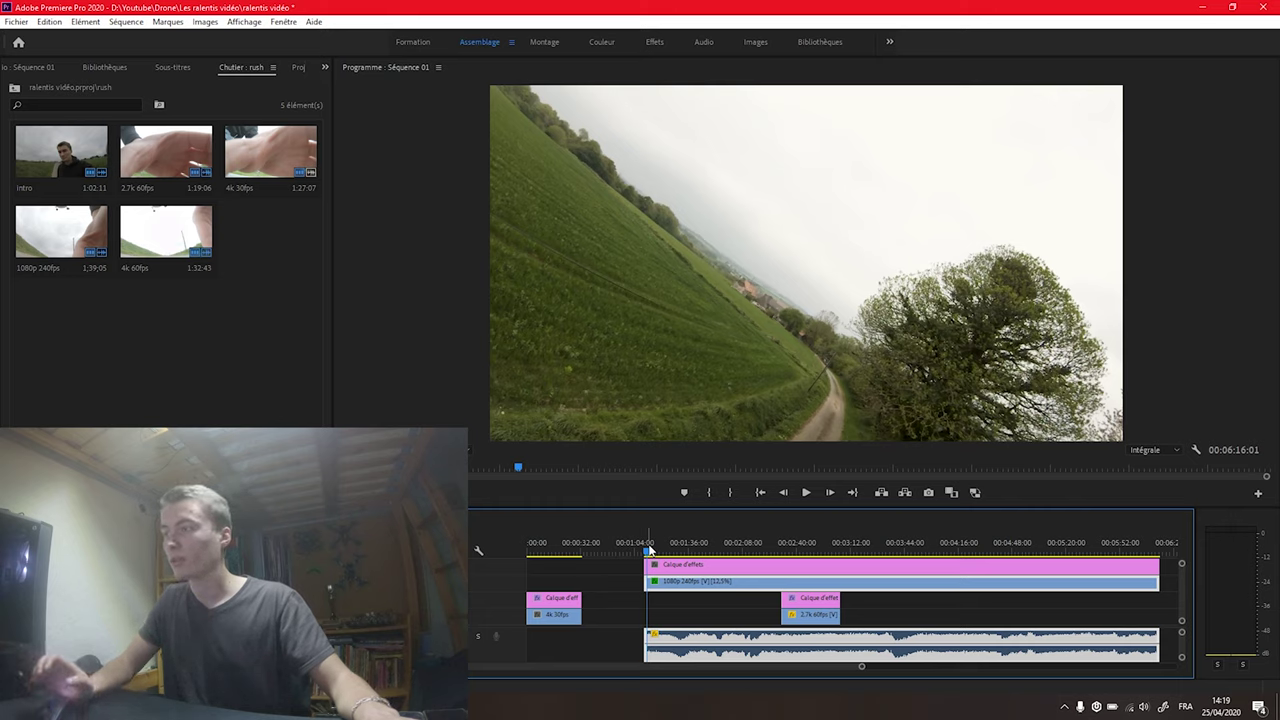
{"action": "key", "text": "space"}
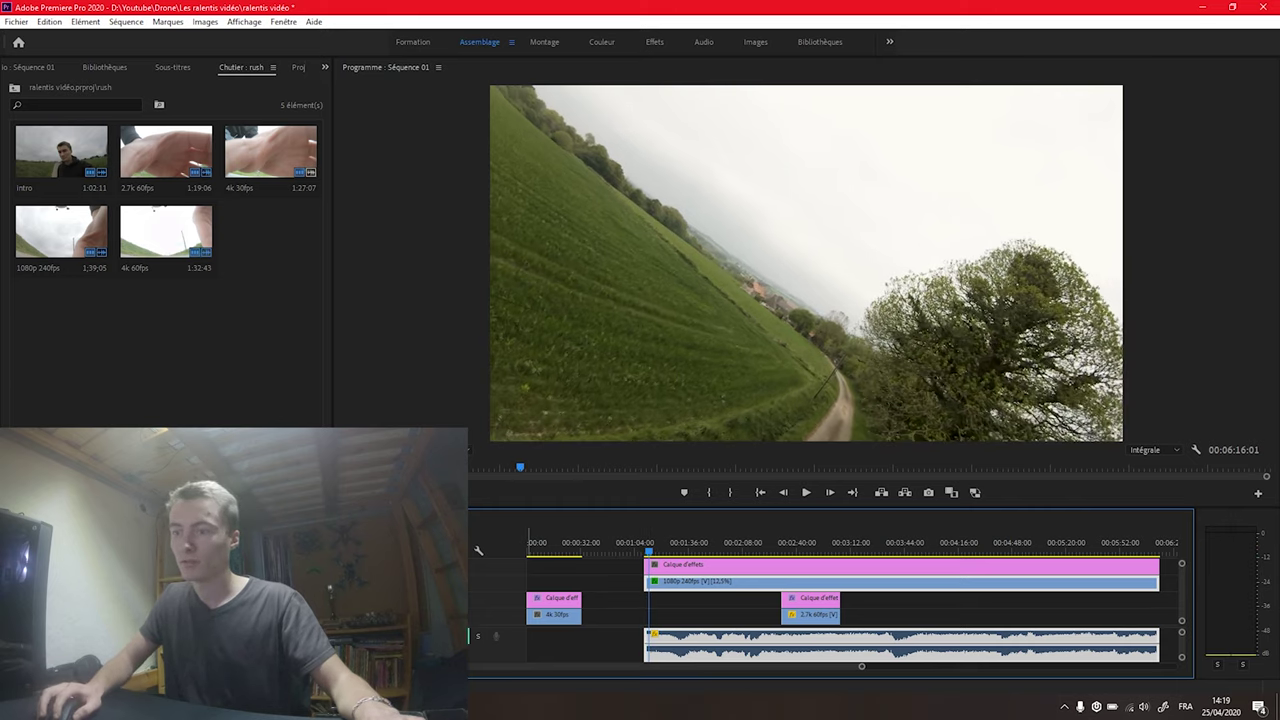
{"action": "key", "text": "space"}
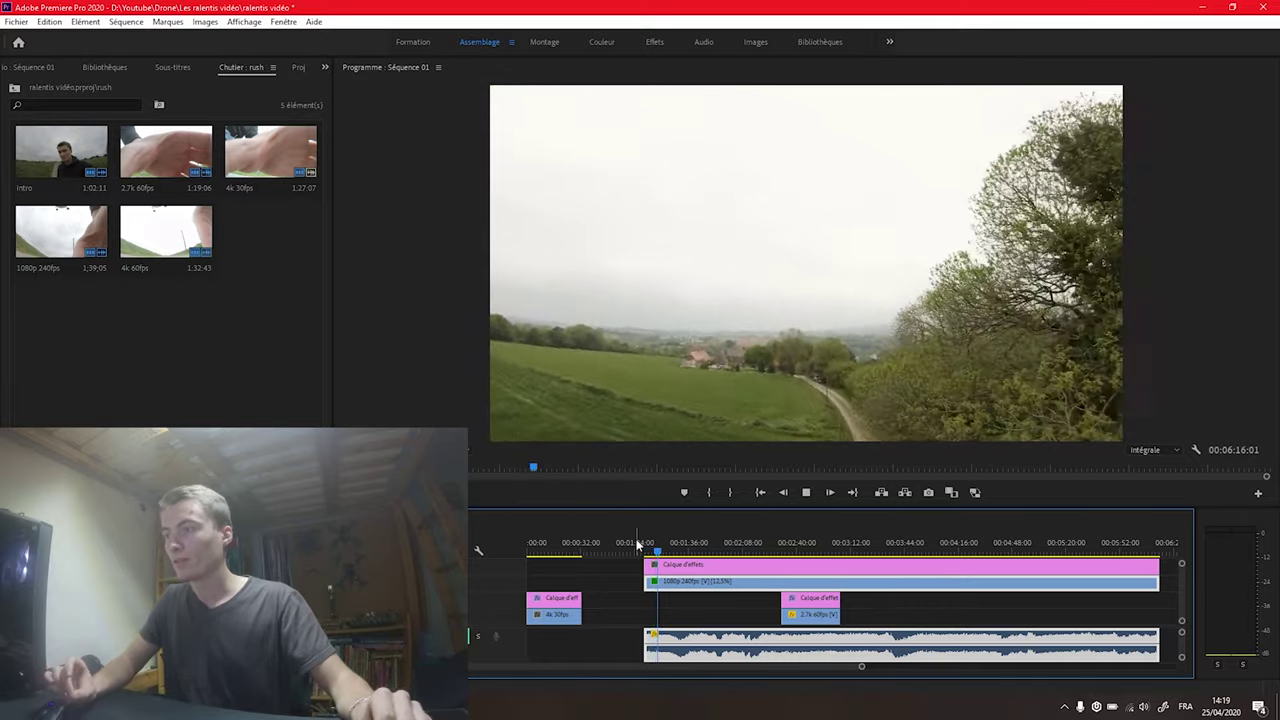
{"action": "key", "text": "space"}
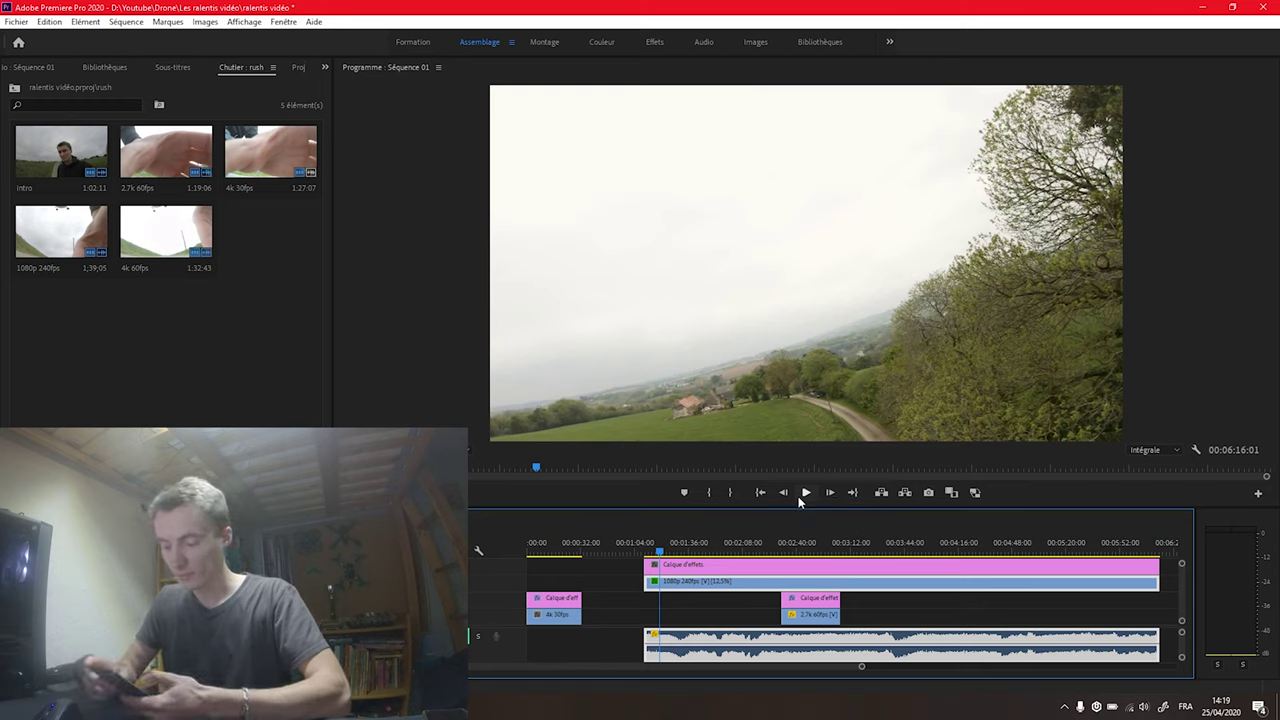
- Set the speed of the 1080p 240fps clip to 10.41% and briefly play the result
{"action": "right_click", "coordinate": [671, 589]}
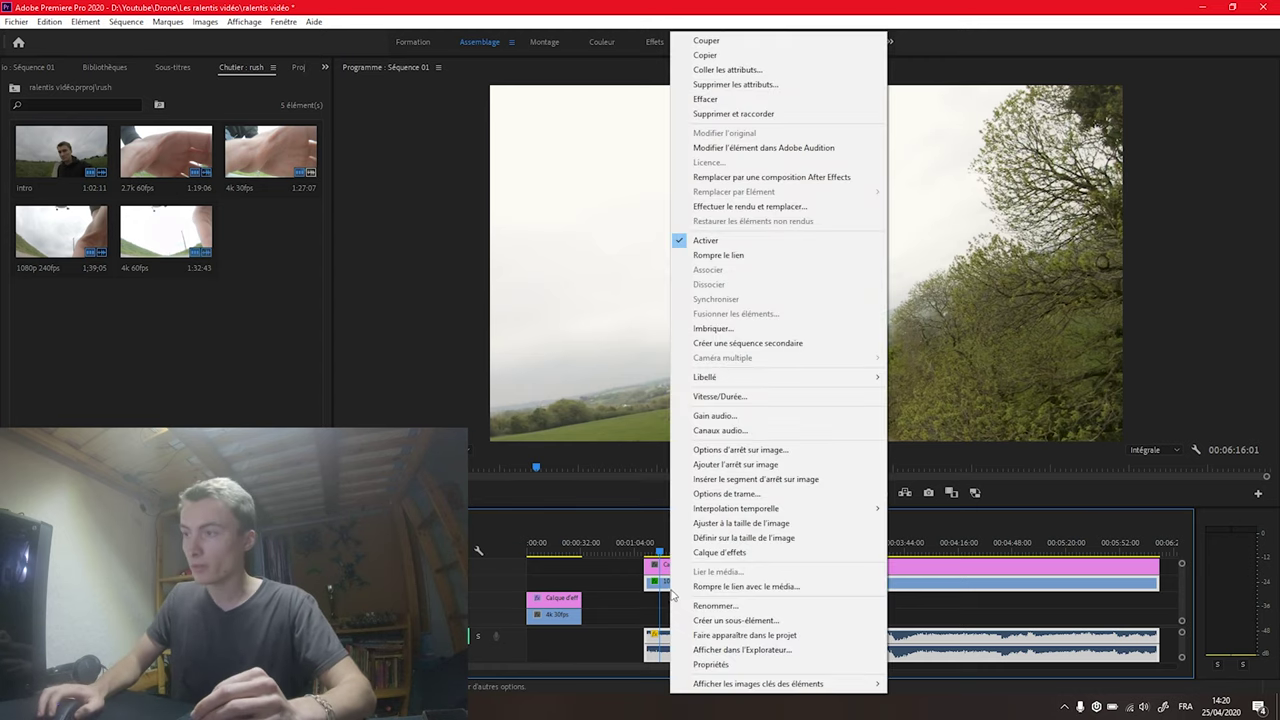
{"action": "left_click", "coordinate": [720, 396]}
{"action": "type", "text": "10,41"}
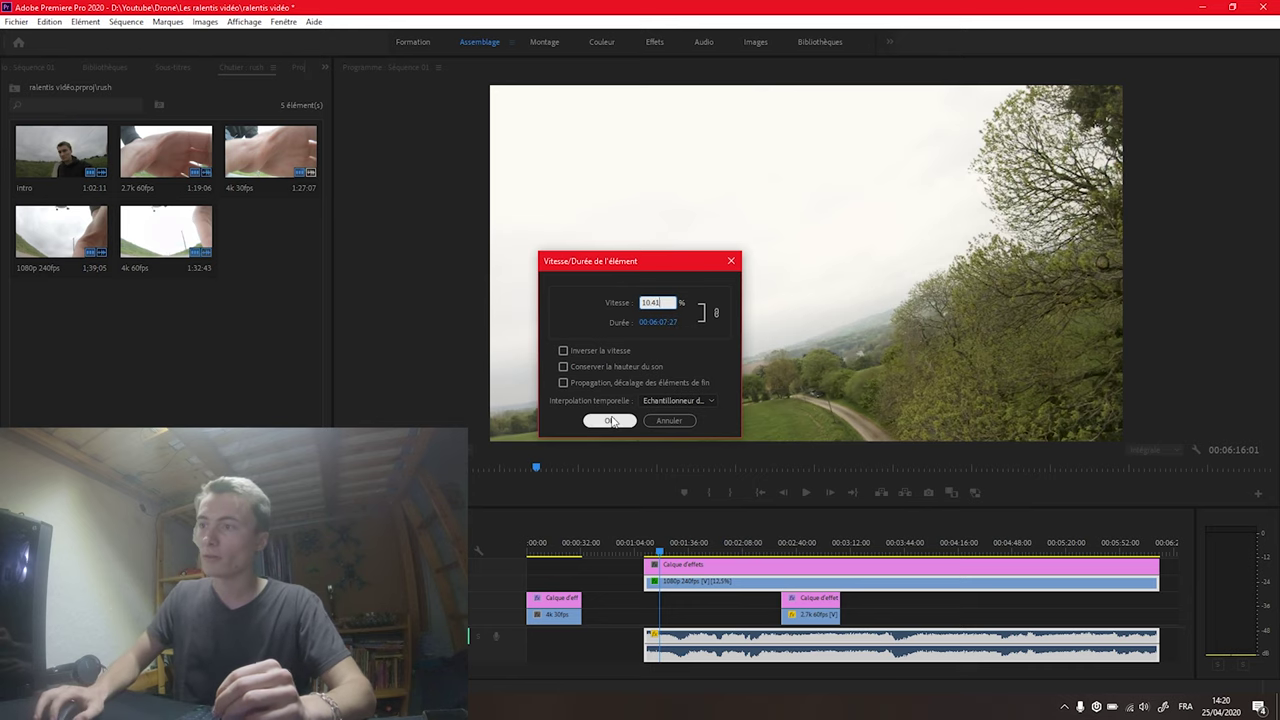
{"action": "left_click", "coordinate": [612, 420]}
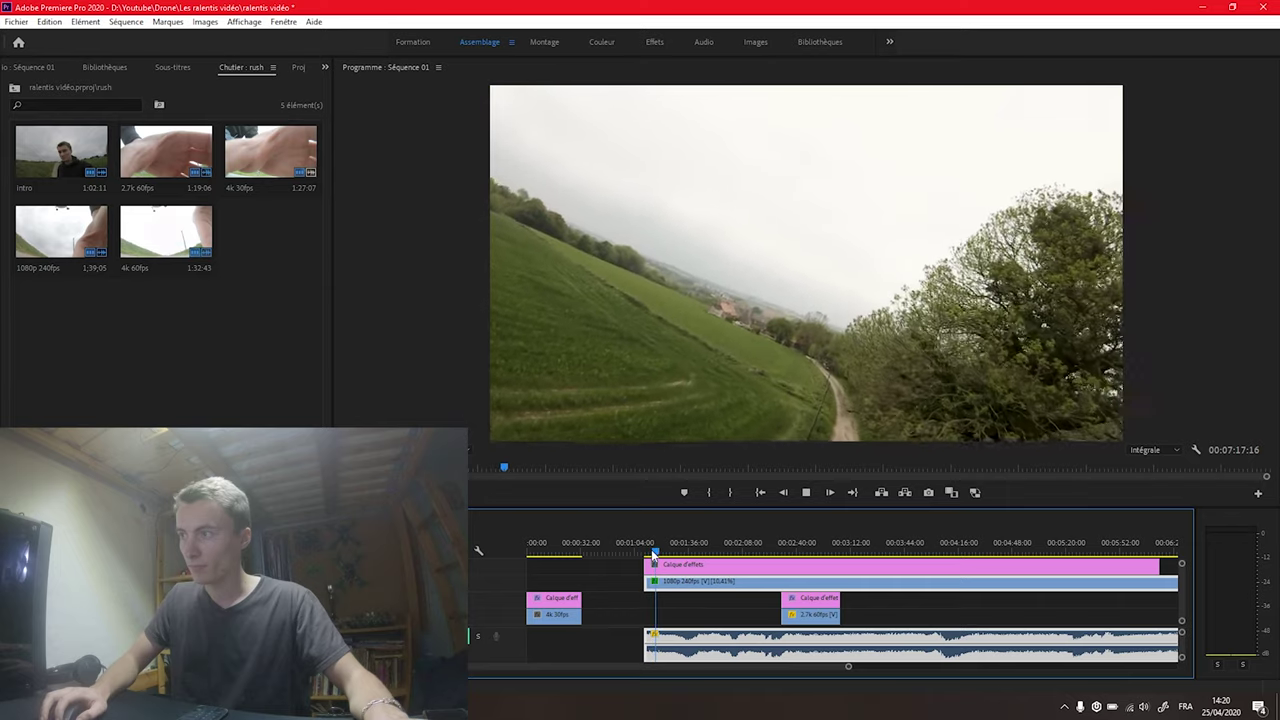
{"action": "key", "text": "space"}
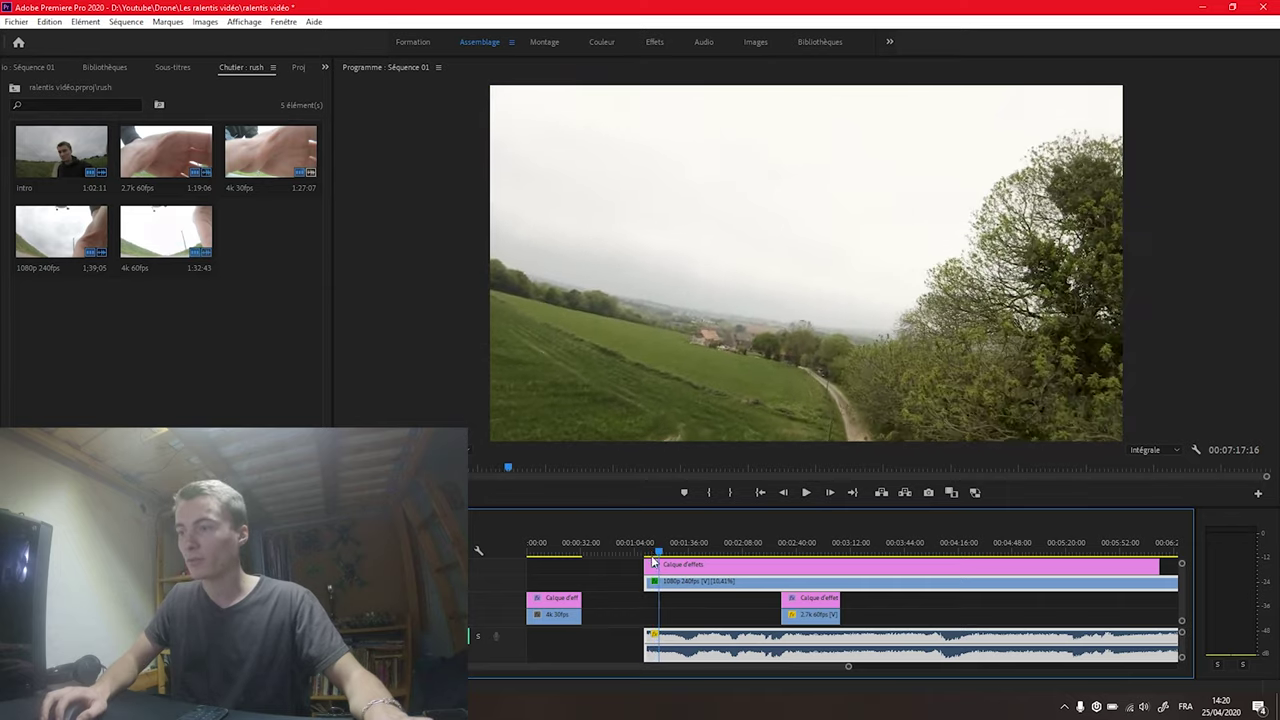
- Change the 1080p 240fps clip's time interpolation to optical flow (Flux optique)
{"action": "right_click", "coordinate": [654, 588]}
{"action": "left_click", "coordinate": [712, 400]}
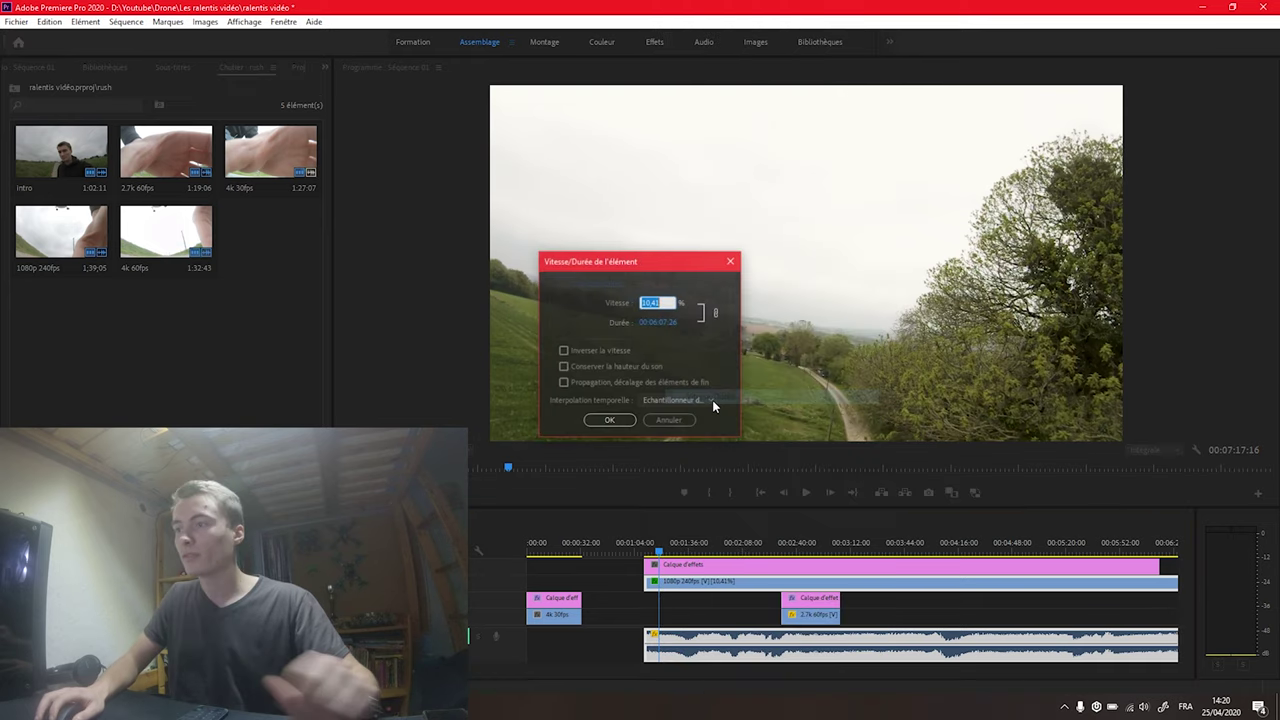
{"action": "left_click", "coordinate": [695, 403]}
{"action": "left_click", "coordinate": [669, 440]}
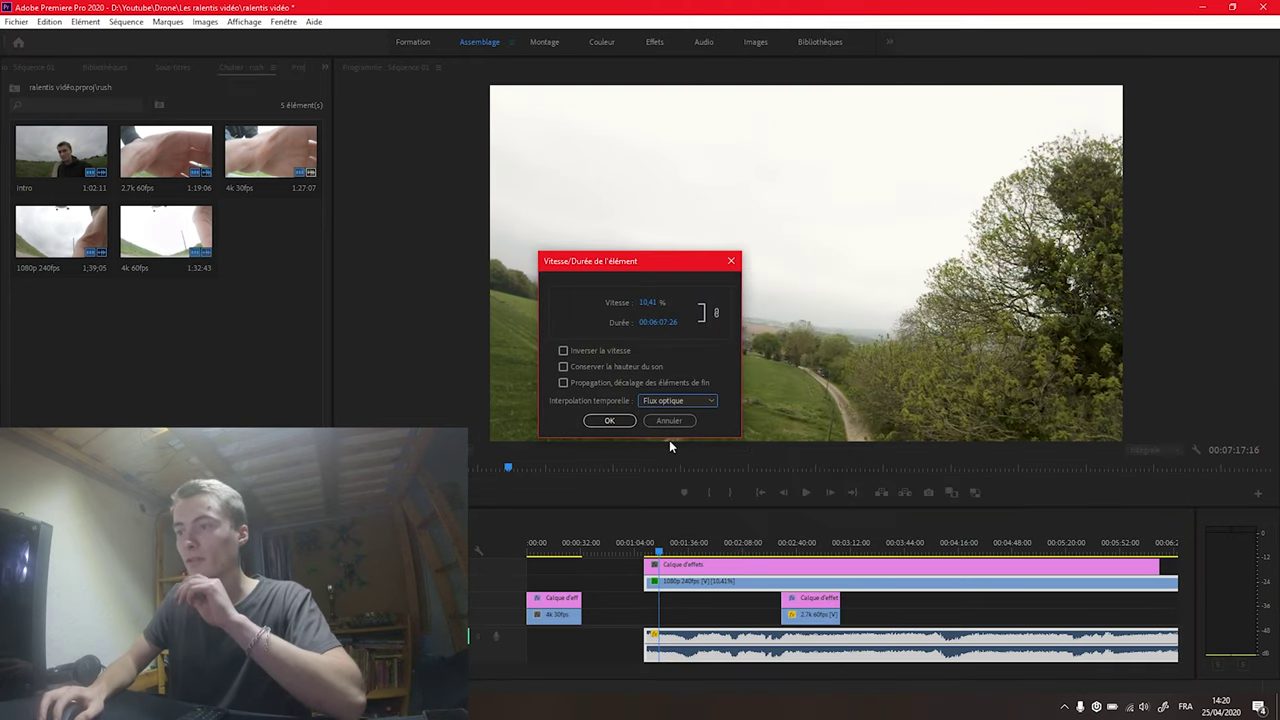
{"action": "left_click", "coordinate": [609, 421]}
- Play the 1080p 240fps clip from its start and preview several sections further along
{"action": "left_click", "coordinate": [648, 550]}
{"action": "key", "text": "space"}
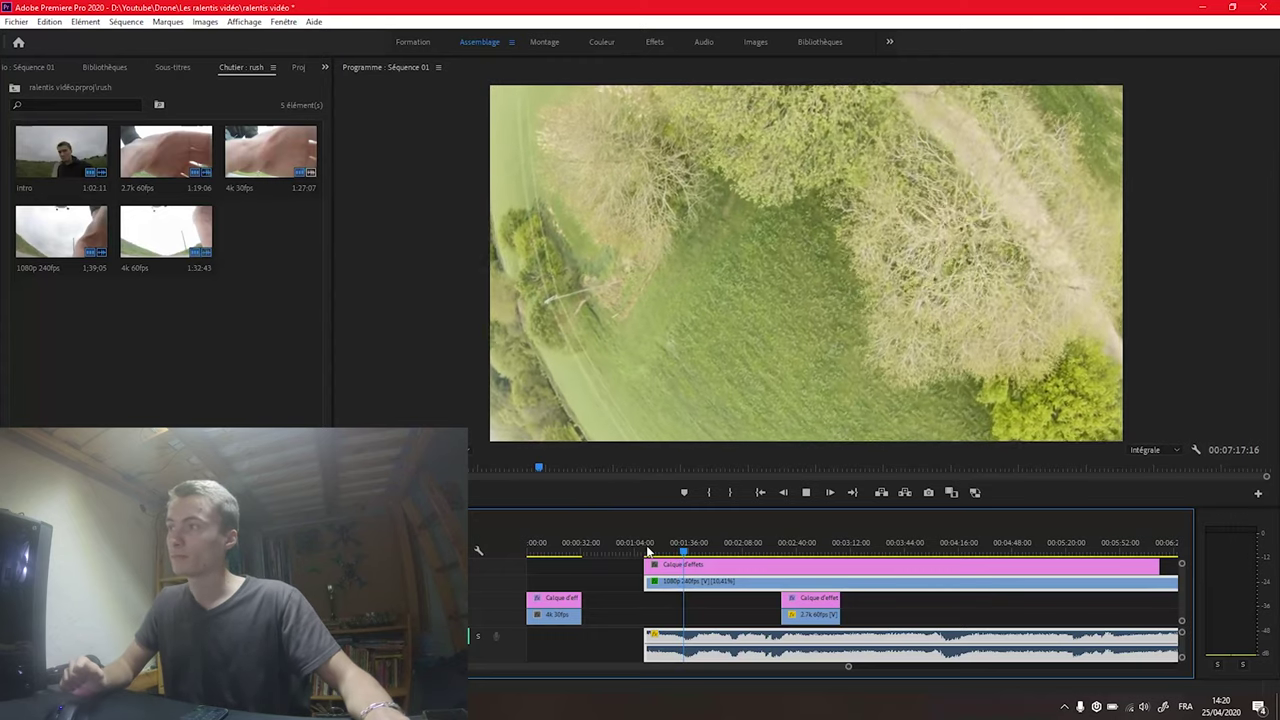
{"action": "key", "text": "space"}
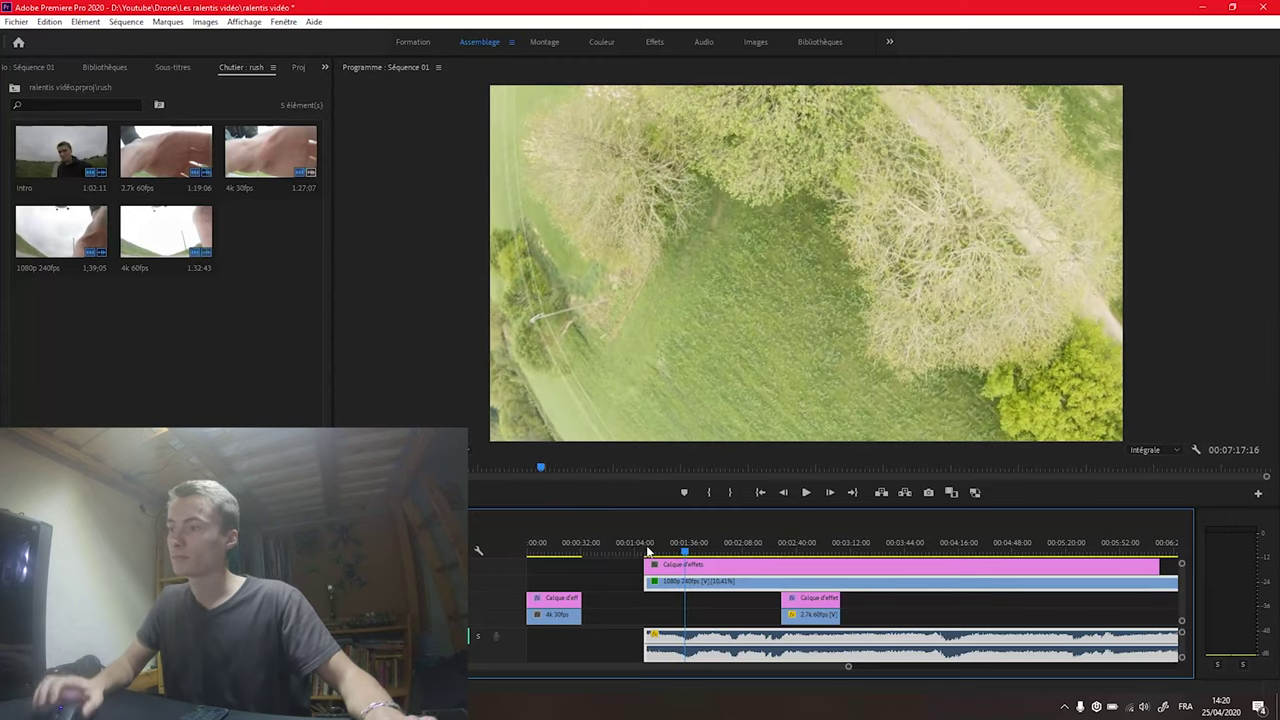
{"action": "left_click", "coordinate": [743, 551]}
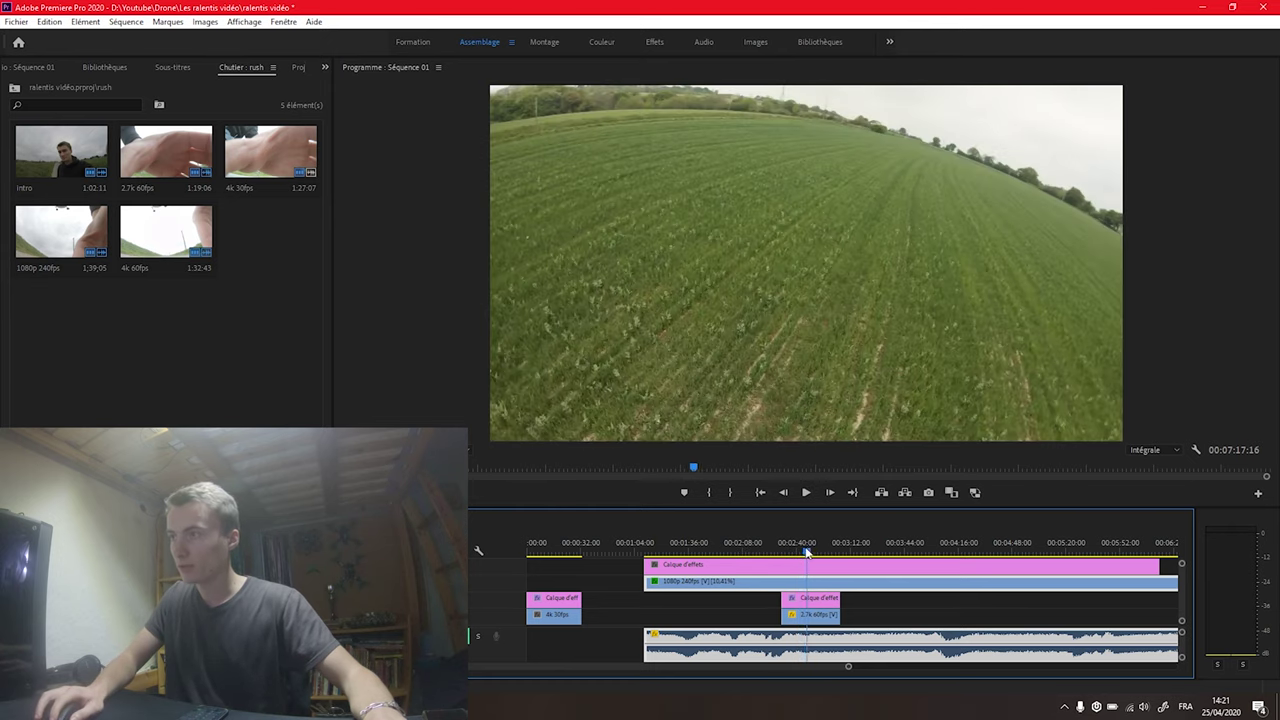
{"action": "left_click", "coordinate": [810, 550]}
{"action": "left_click_drag", "start_coordinate": [814, 548], "coordinate": [842, 548]}
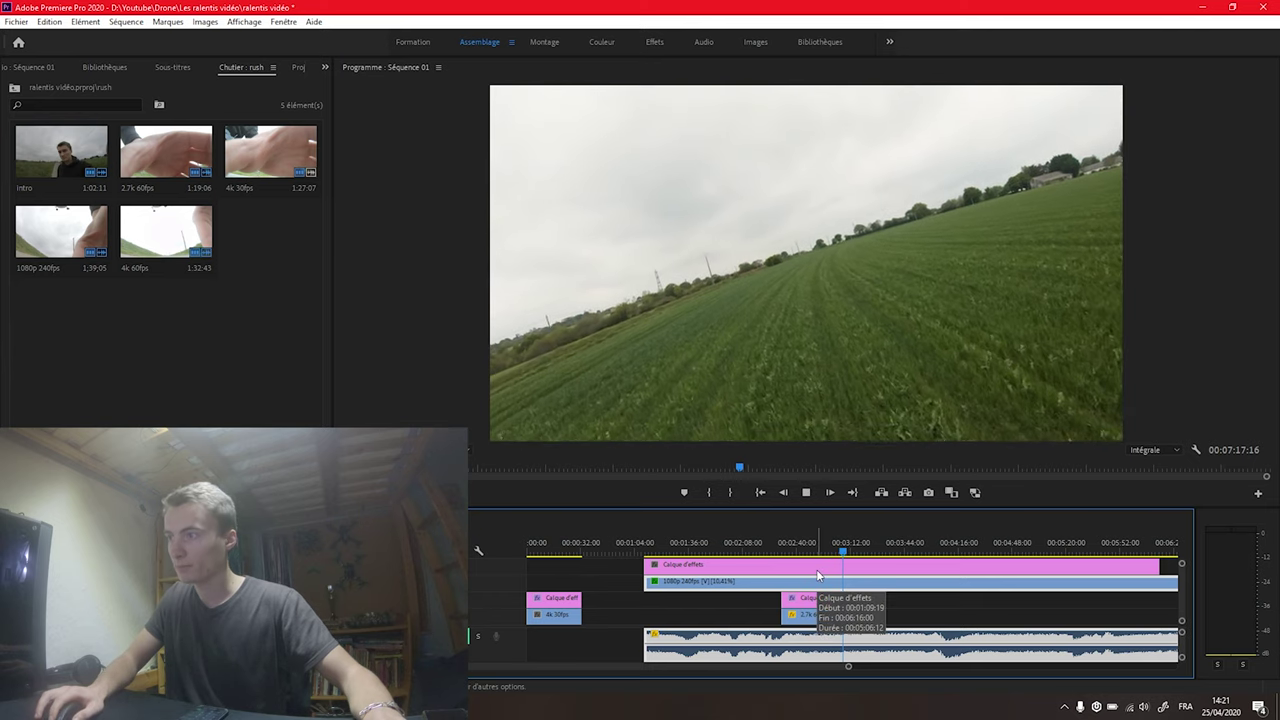
{"action": "key", "text": "space"}
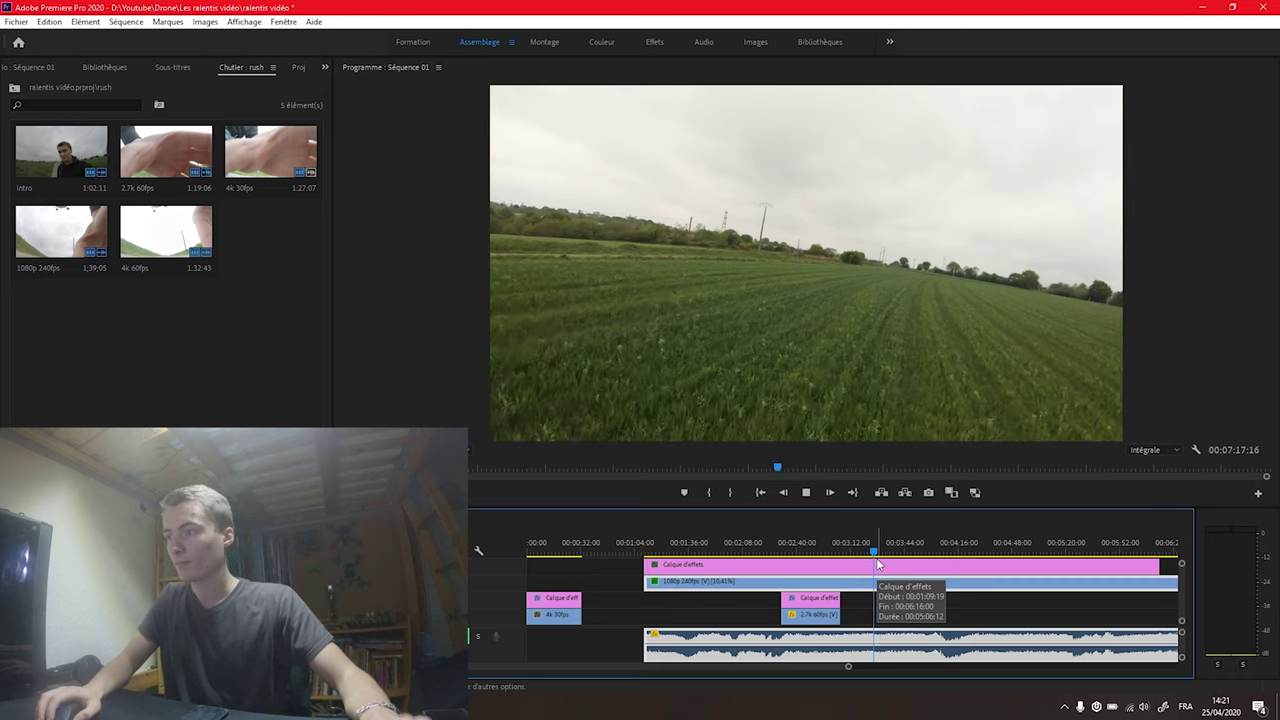
- Move the 2.7k 60fps clip together with its adjustment layer directly after the end of the 1080p 240fps clip
{"action": "scroll", "coordinate": [742, 571], "scroll_direction": "down", "scroll_amount": 4}
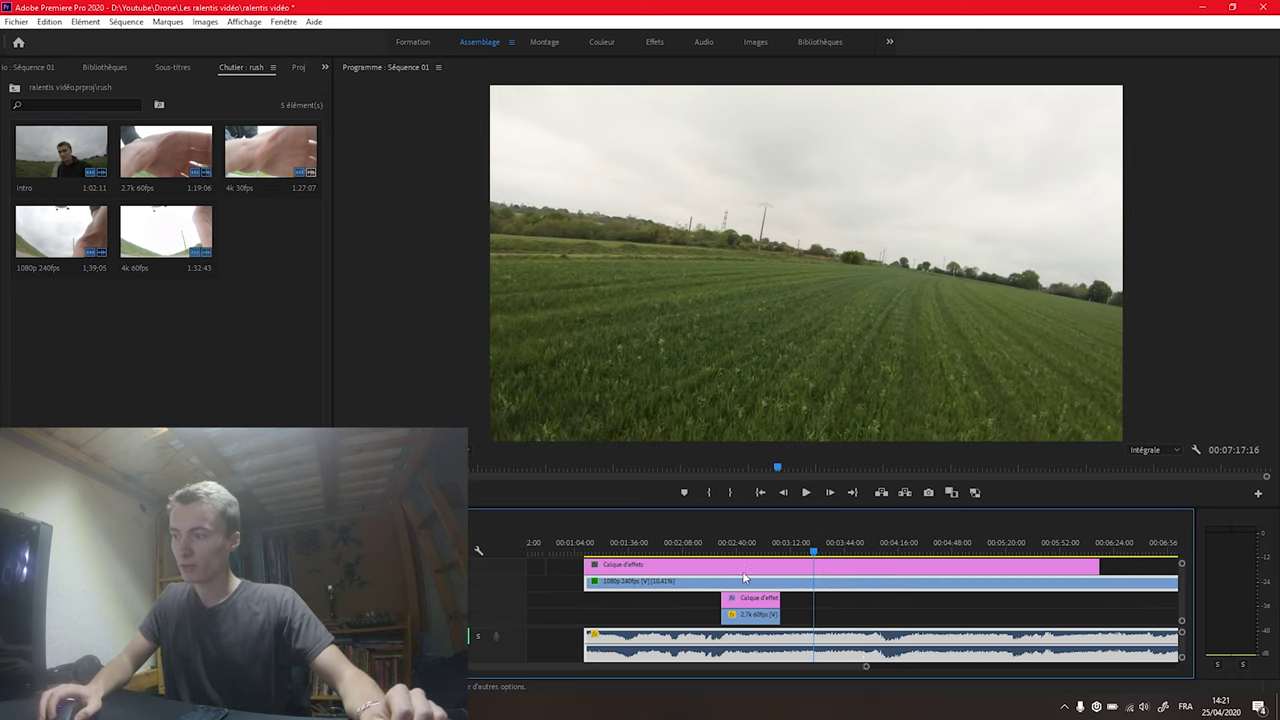
{"action": "left_click", "coordinate": [666, 604]}
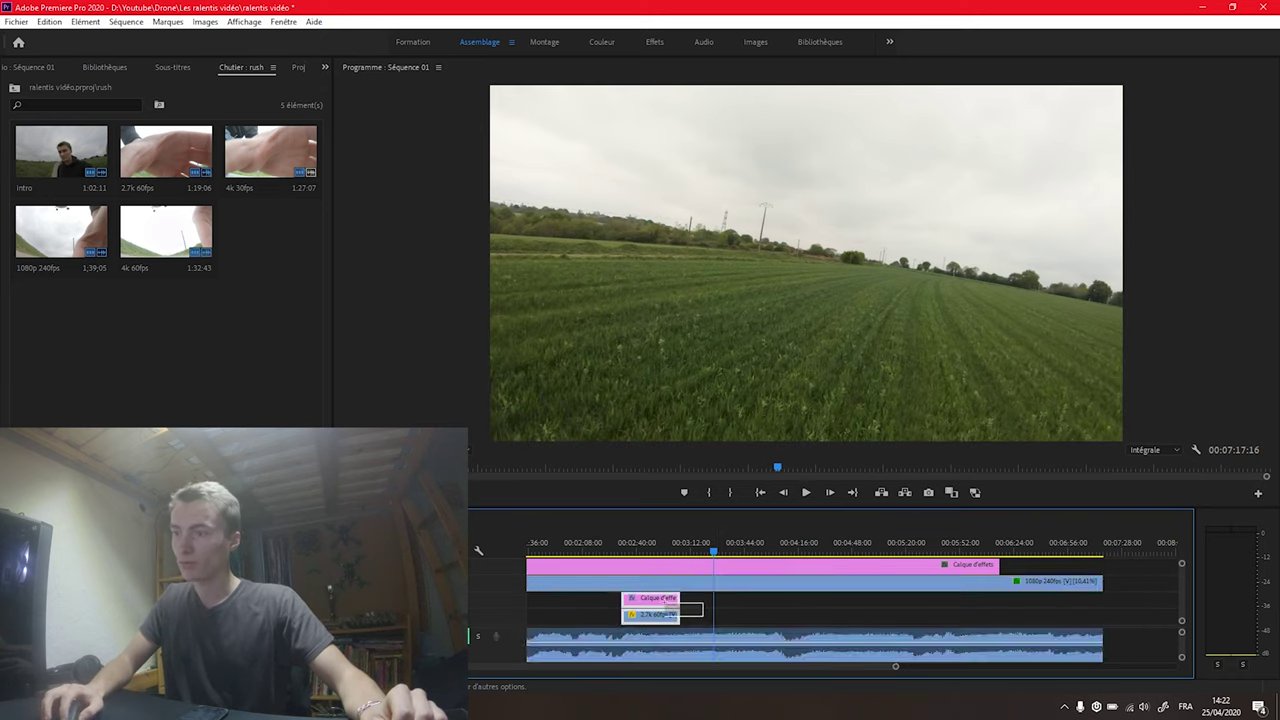
{"action": "left_click_drag", "start_coordinate": [663, 604], "coordinate": [703, 608]}
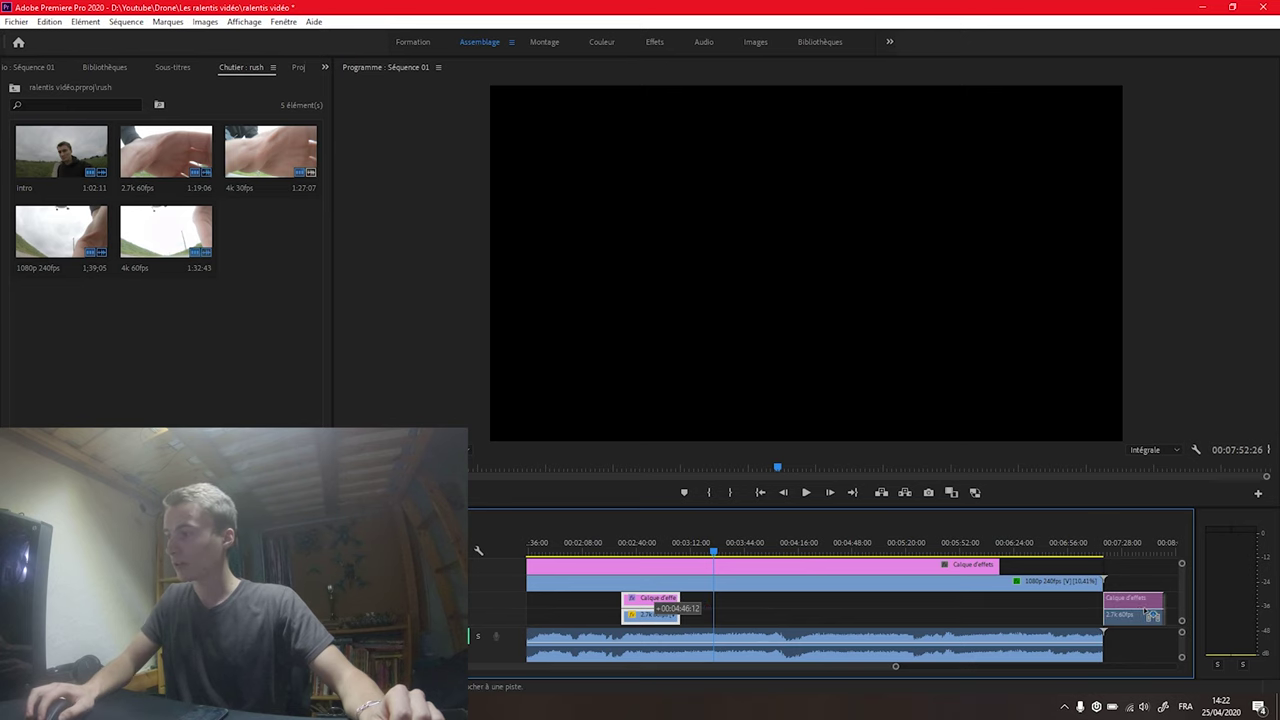
{"action": "left_click_drag", "start_coordinate": [1148, 612], "coordinate": [1148, 612]}
{"action": "scroll", "coordinate": [1070, 615], "scroll_direction": "down", "scroll_amount": 4}
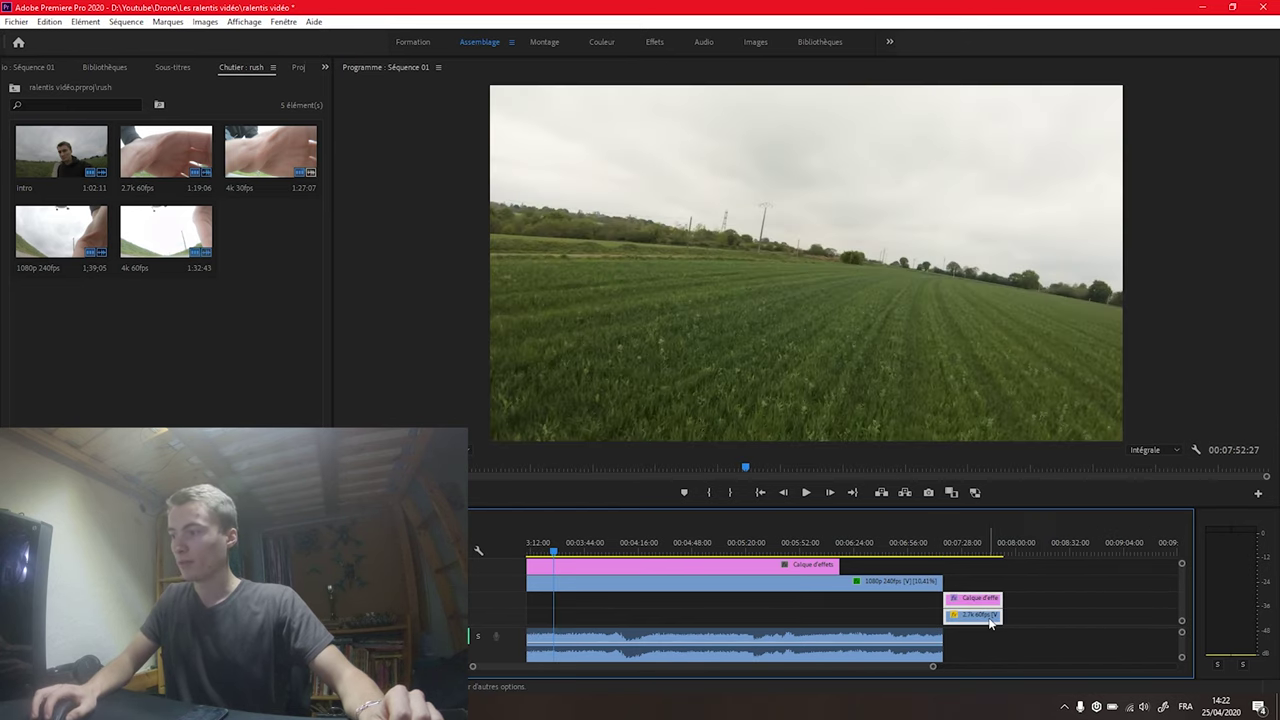
- Set the speed of the 2.7k 60fps clip to 50%
{"action": "right_click", "coordinate": [992, 617]}
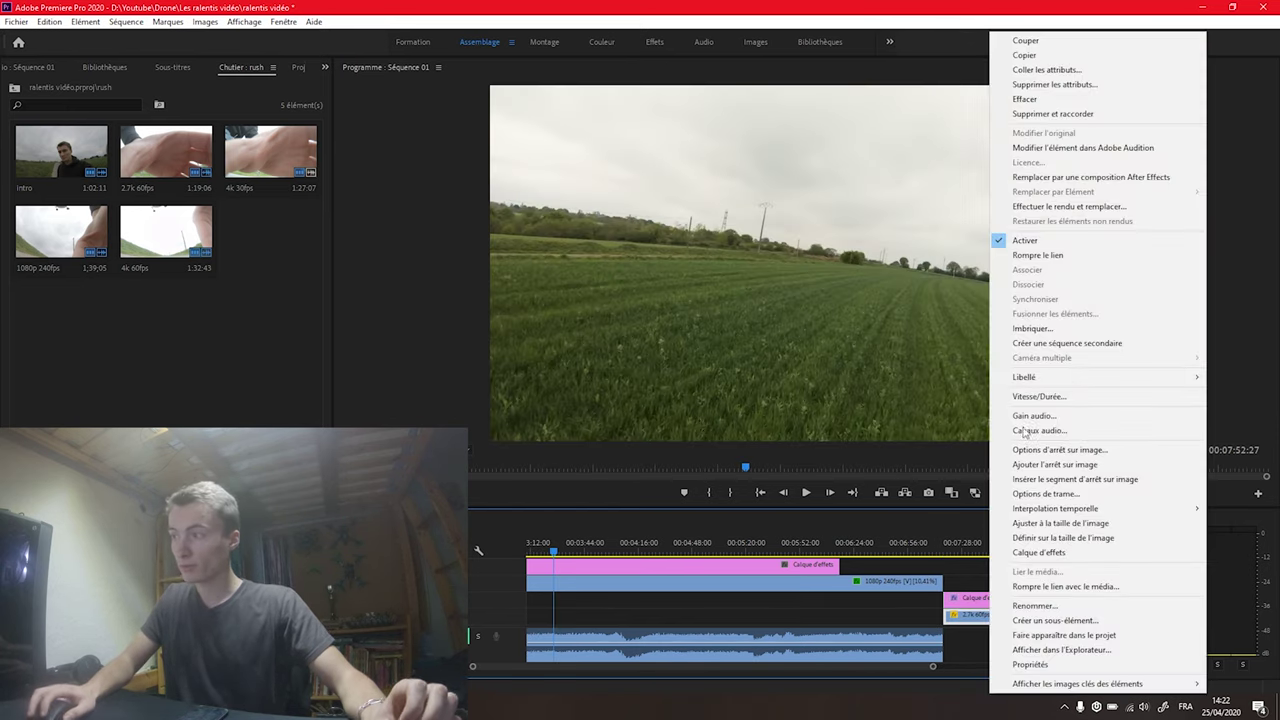
{"action": "left_click", "coordinate": [1026, 397]}
{"action": "type", "text": "50"}
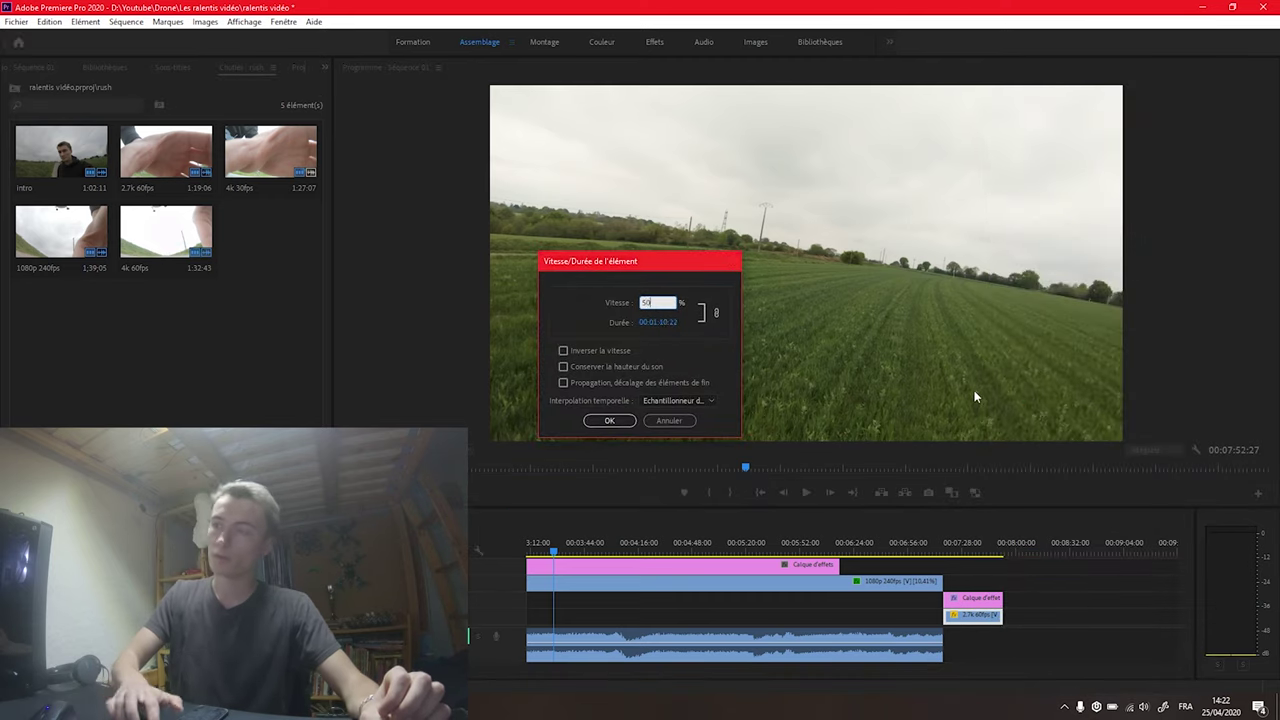
{"action": "key", "text": "Return"}
- Try 100% as the speed of the 2.7k 60fps clip and return it to 50%
{"action": "right_click", "coordinate": [986, 615]}
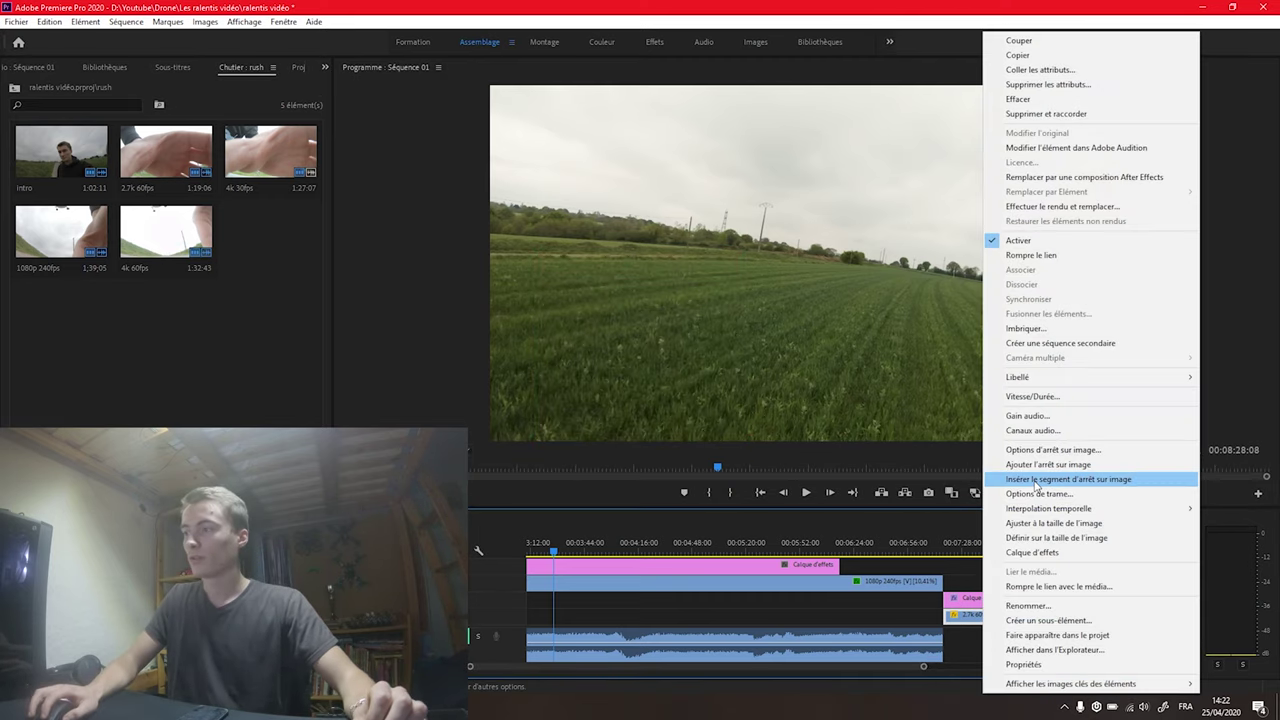
{"action": "left_click", "coordinate": [1020, 400]}
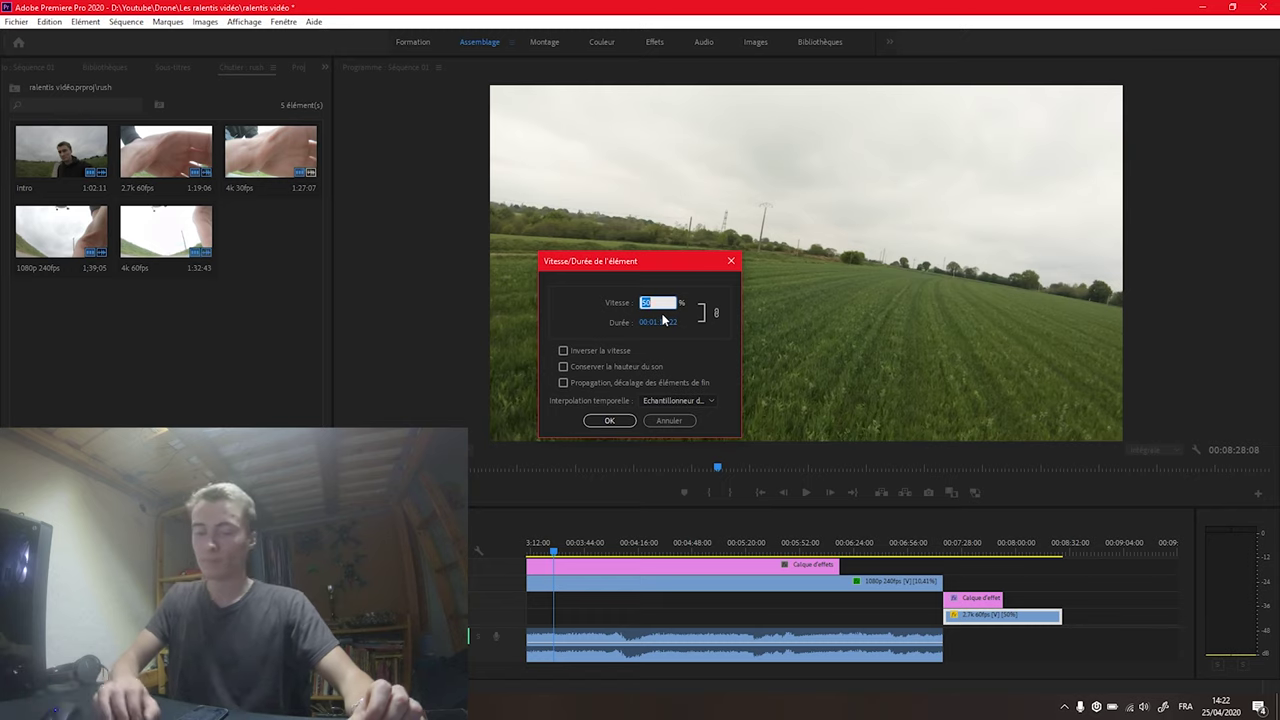
{"action": "type", "text": "100"}
{"action": "key", "text": "Return"}
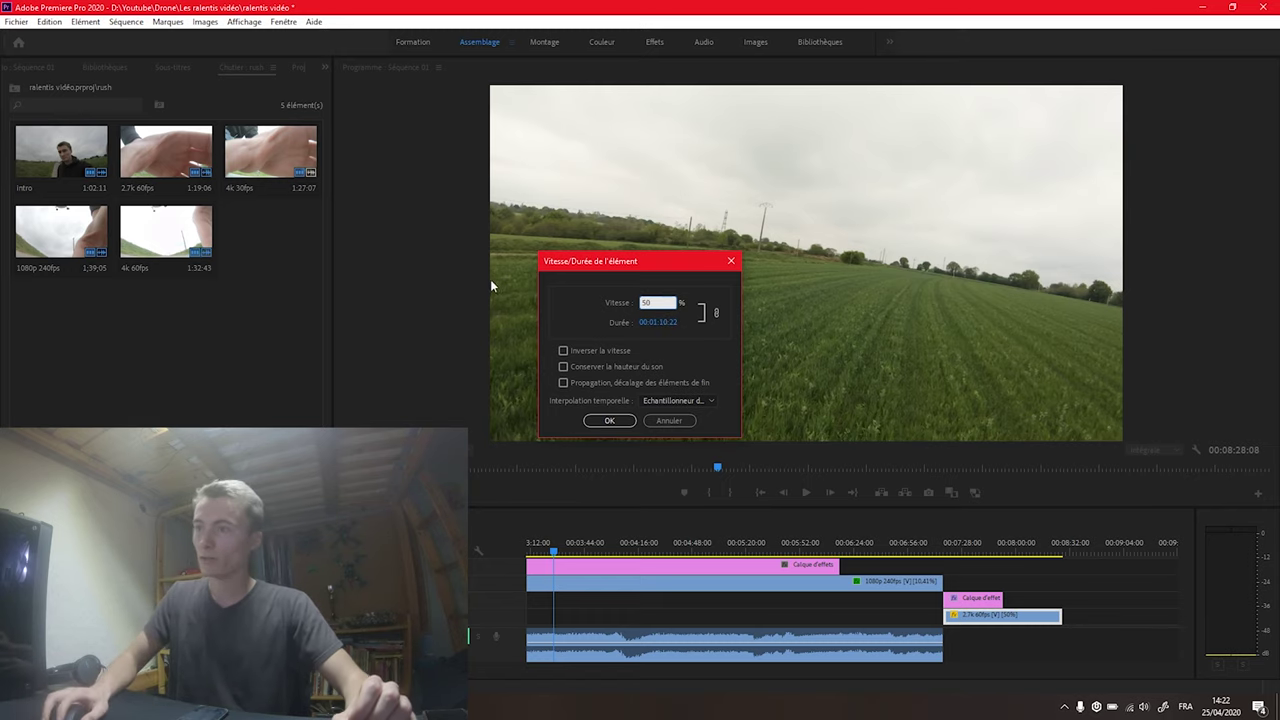
{"action": "left_click", "coordinate": [612, 421]}
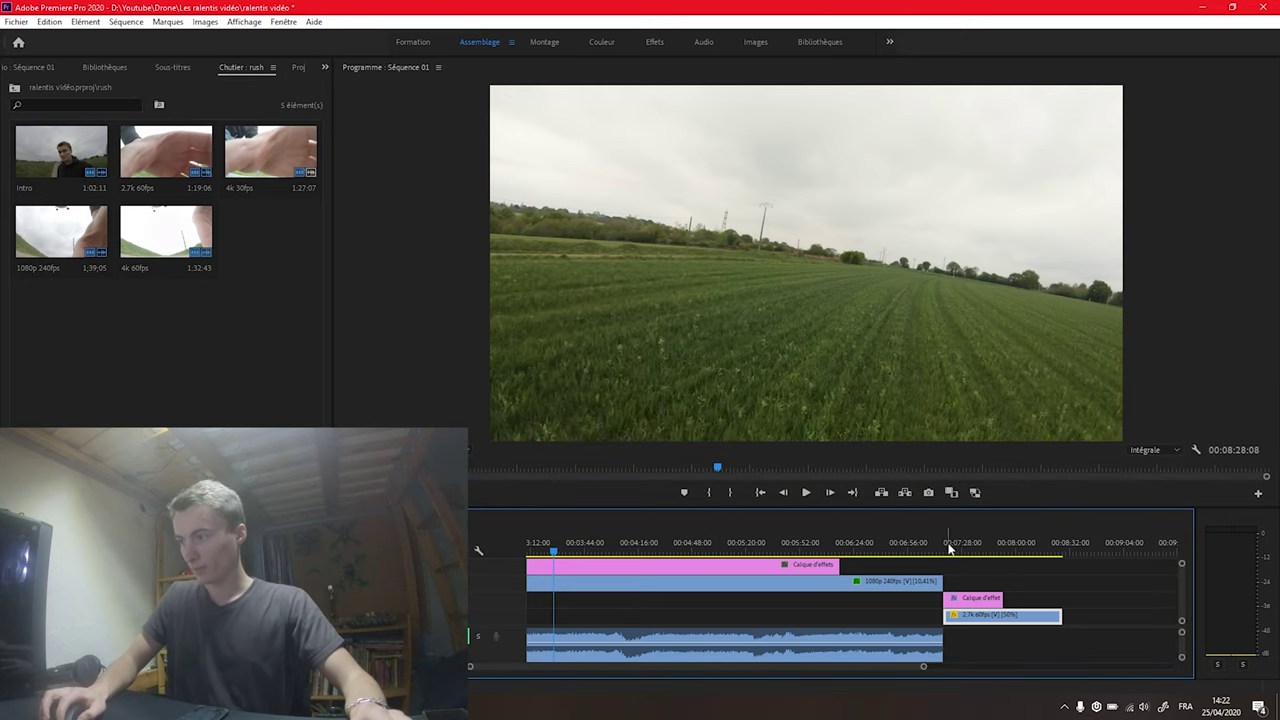
- Extend the adjustment layer above the 2.7k 60fps clip to the clip's end and play back the slowed clip
{"action": "left_click_drag", "start_coordinate": [996, 599], "coordinate": [1040, 598]}
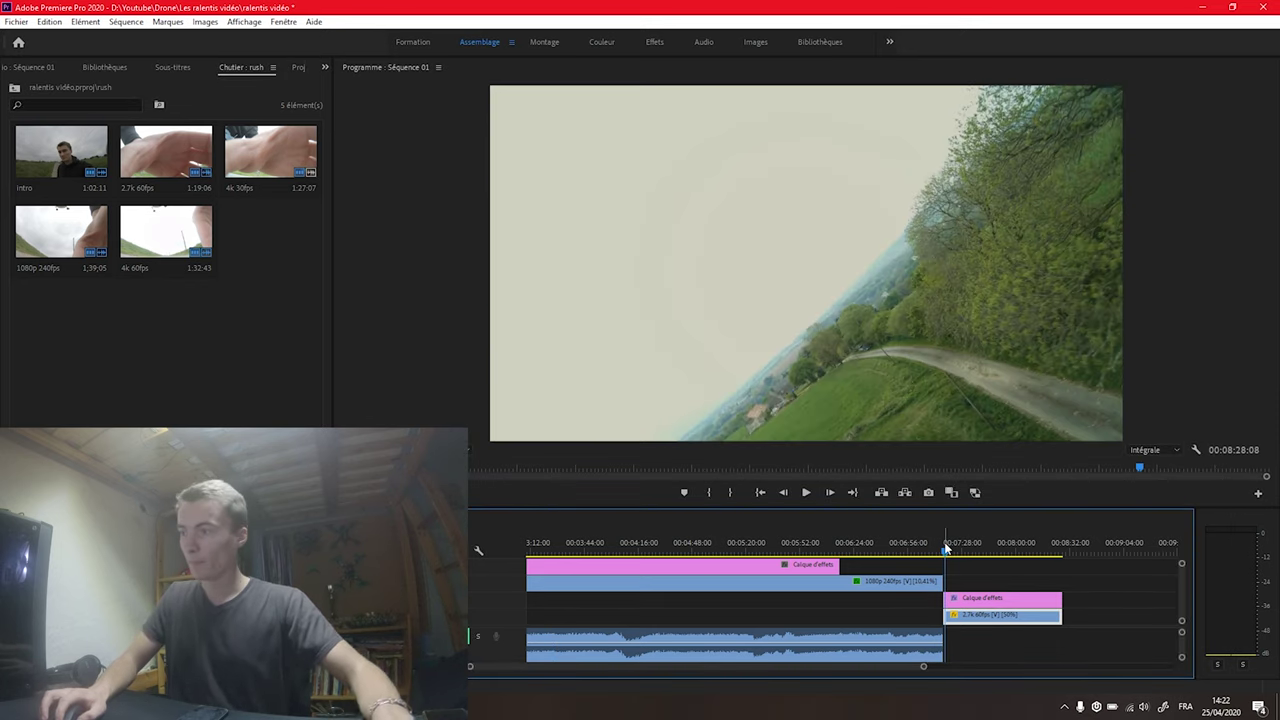
{"action": "key", "text": "space"}
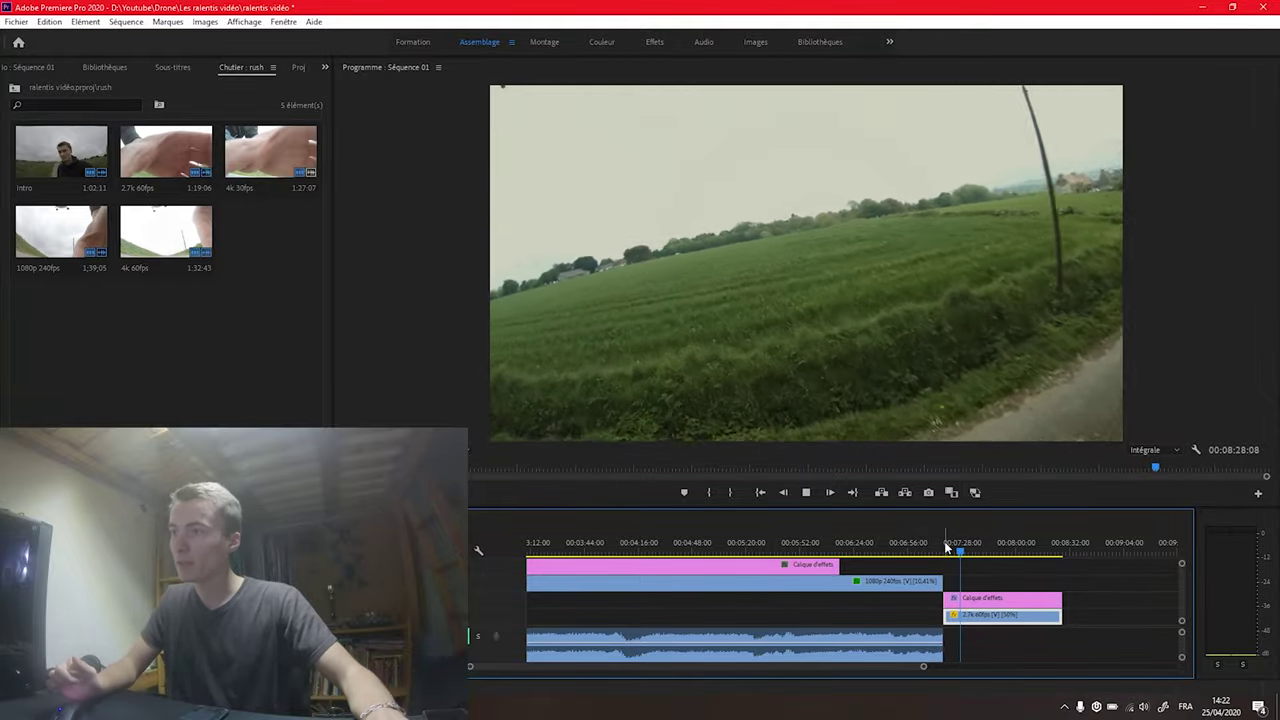
{"action": "key", "text": "space"}
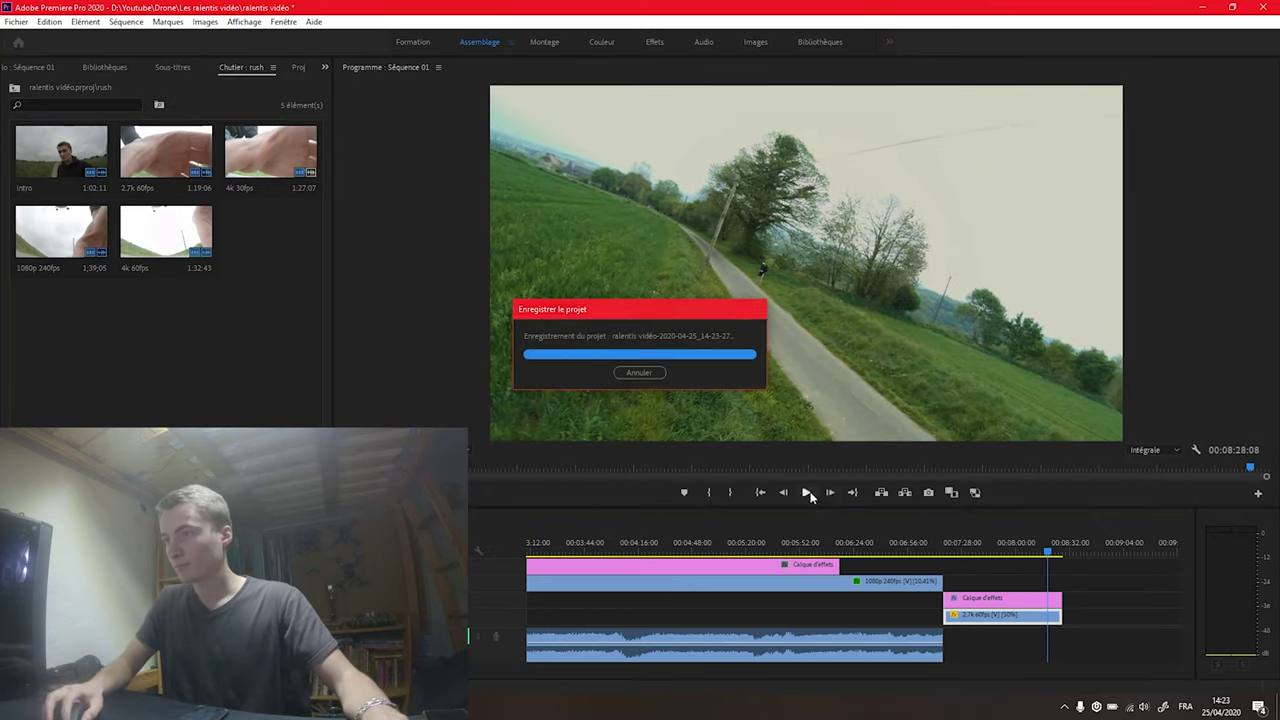
- Save the project and play back part of the slowed 1080p 240fps clip, leaving that clip selected
{"action": "key", "text": "ctrl+s"}
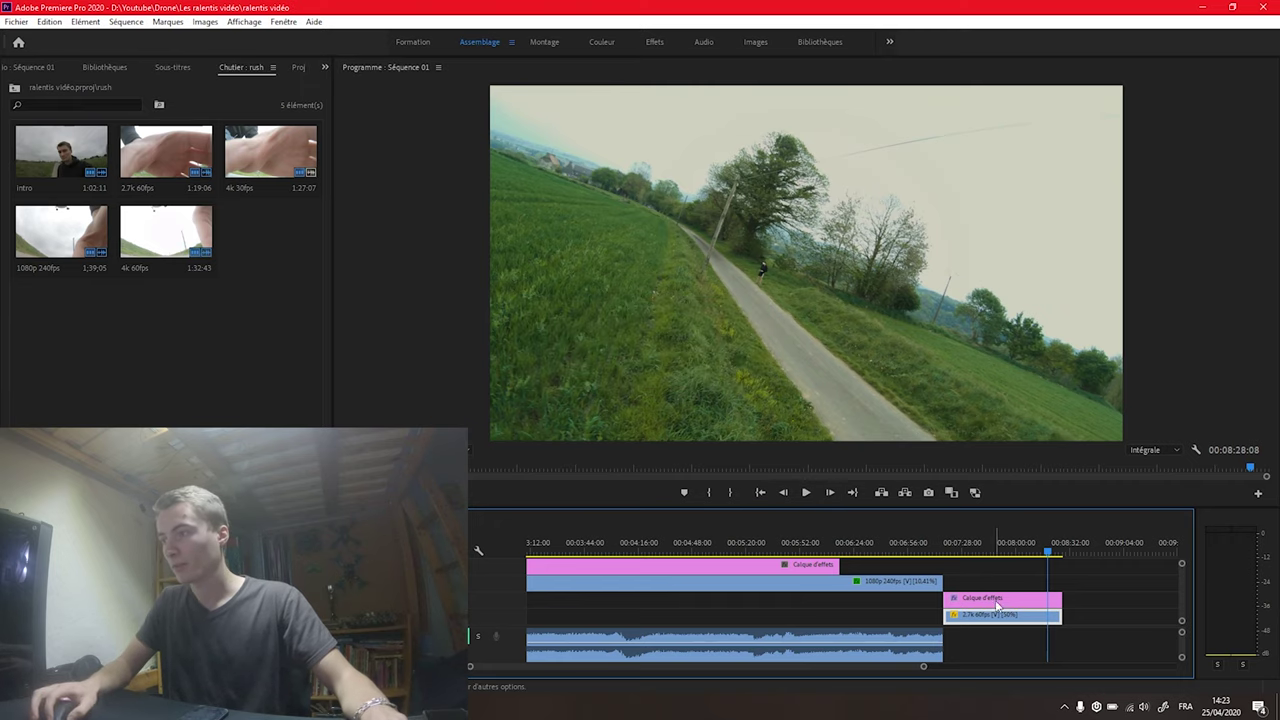
{"action": "left_click", "coordinate": [972, 545]}
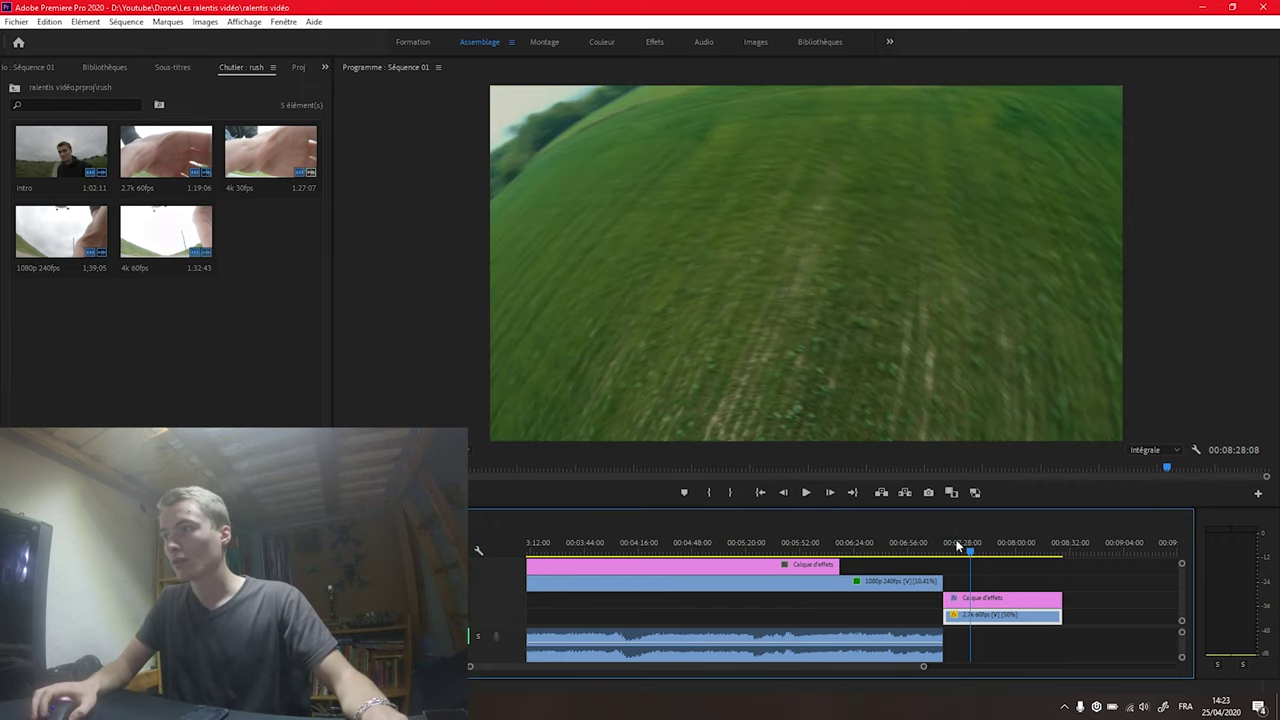
{"action": "key", "text": "Home"}
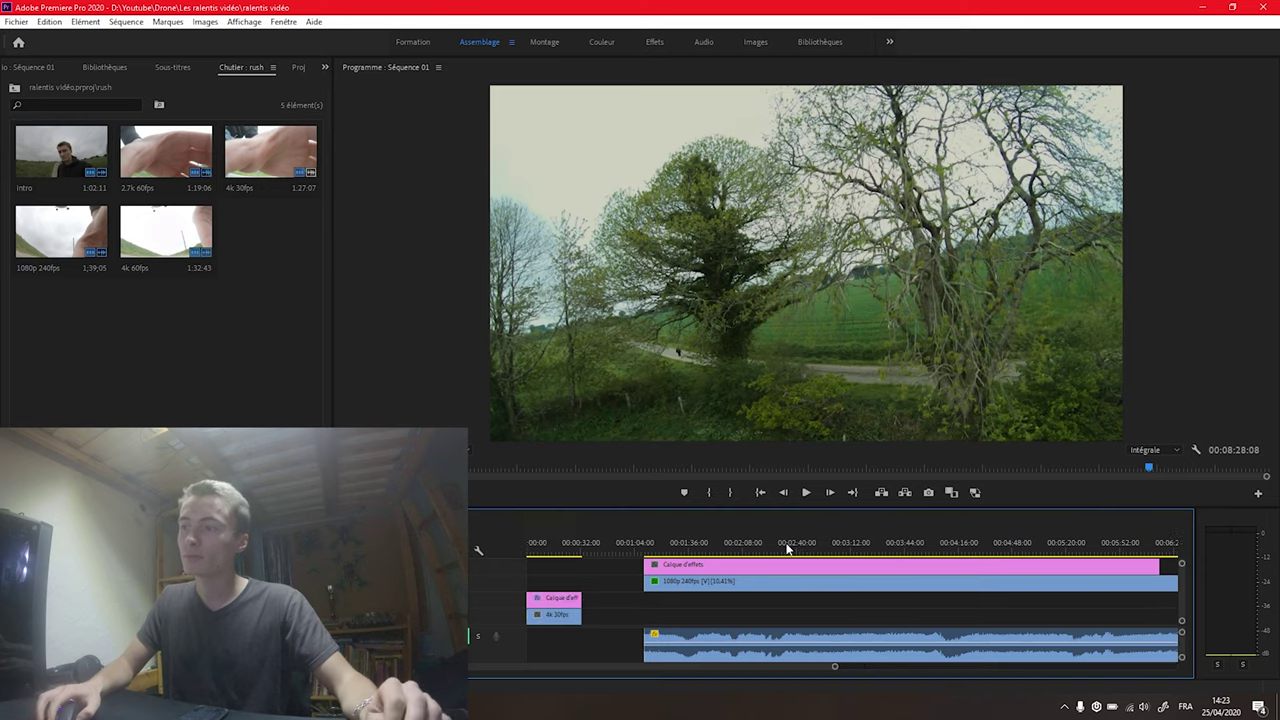
{"action": "left_click", "coordinate": [548, 552]}
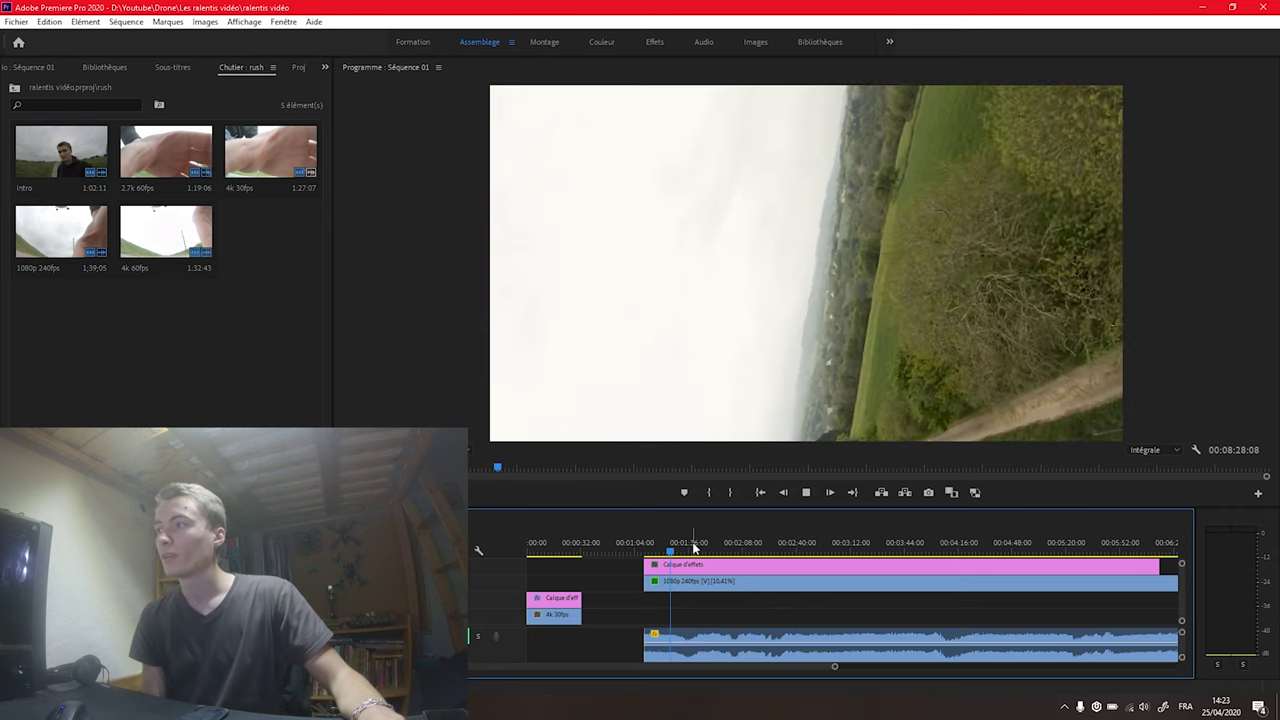
{"action": "key", "text": "space"}
{"action": "left_click", "coordinate": [700, 581]}
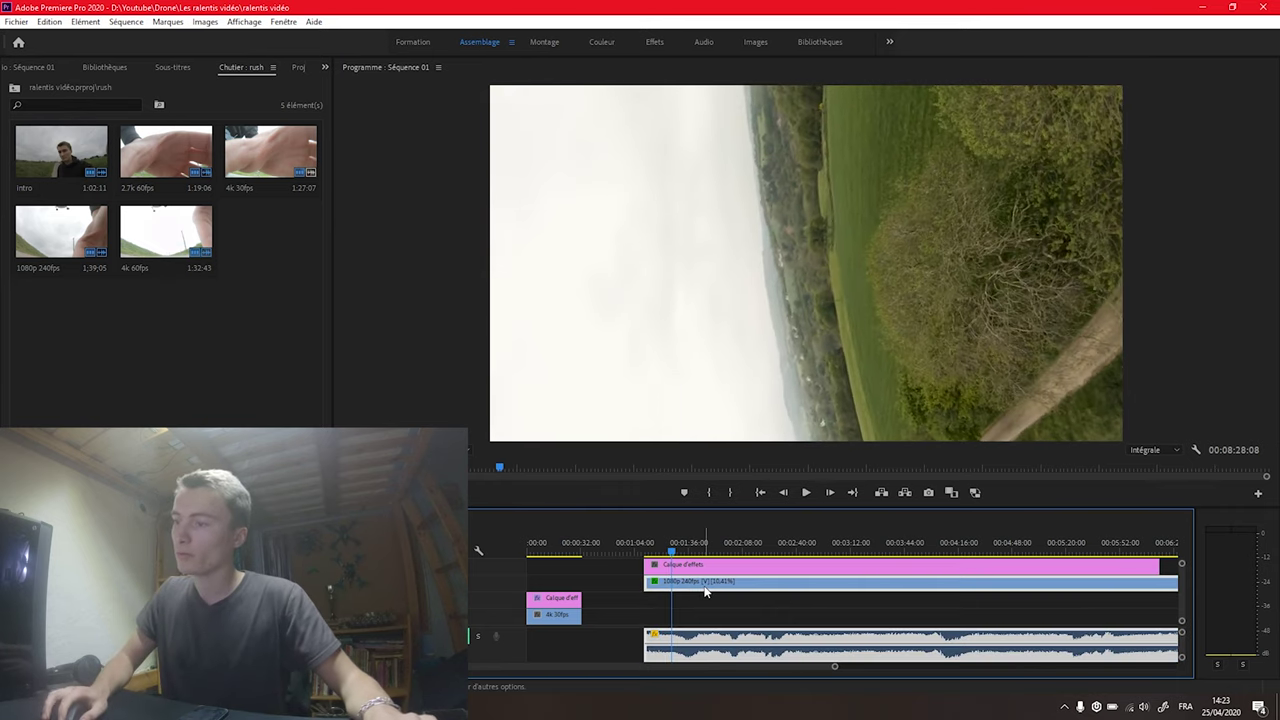
- Set the time interpolation of the 1080p 240fps clip to Echantillonneur d'images and play back part of the clip
{"action": "right_click", "coordinate": [700, 581]}
{"action": "left_click", "coordinate": [755, 380]}
{"action": "left_click", "coordinate": [695, 402]}
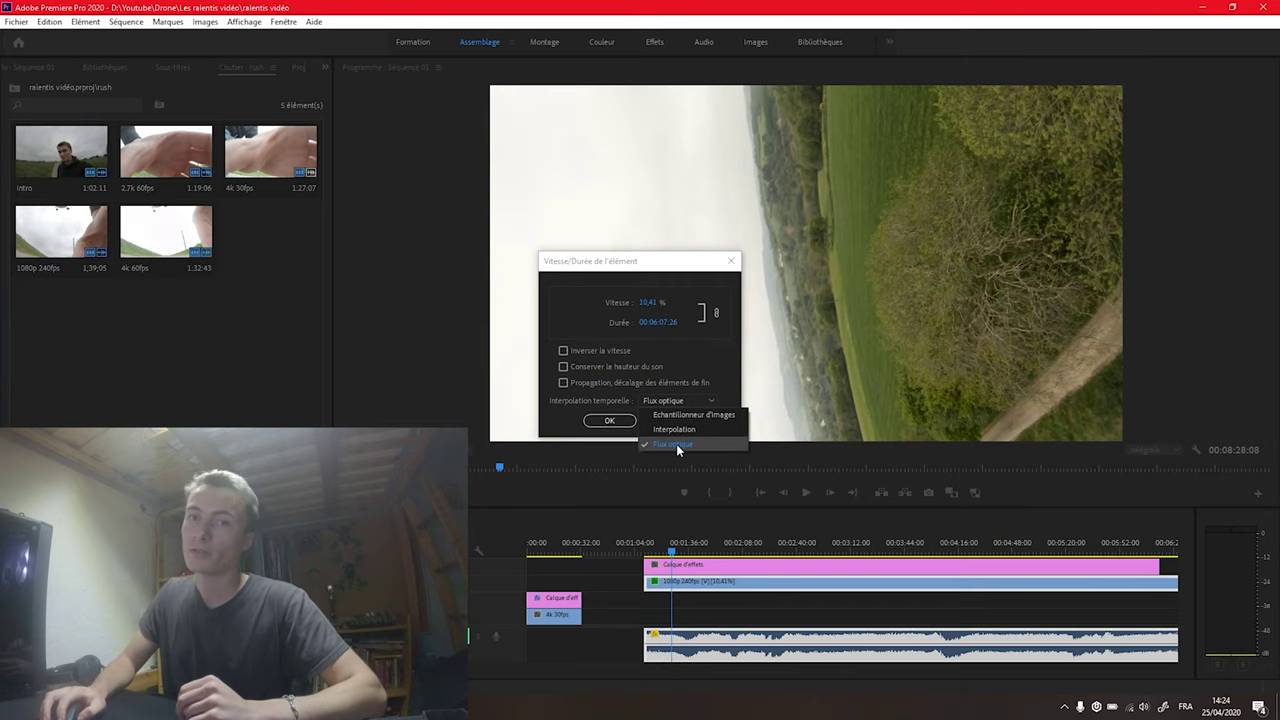
{"action": "left_click", "coordinate": [676, 415]}
{"action": "left_click", "coordinate": [609, 420]}
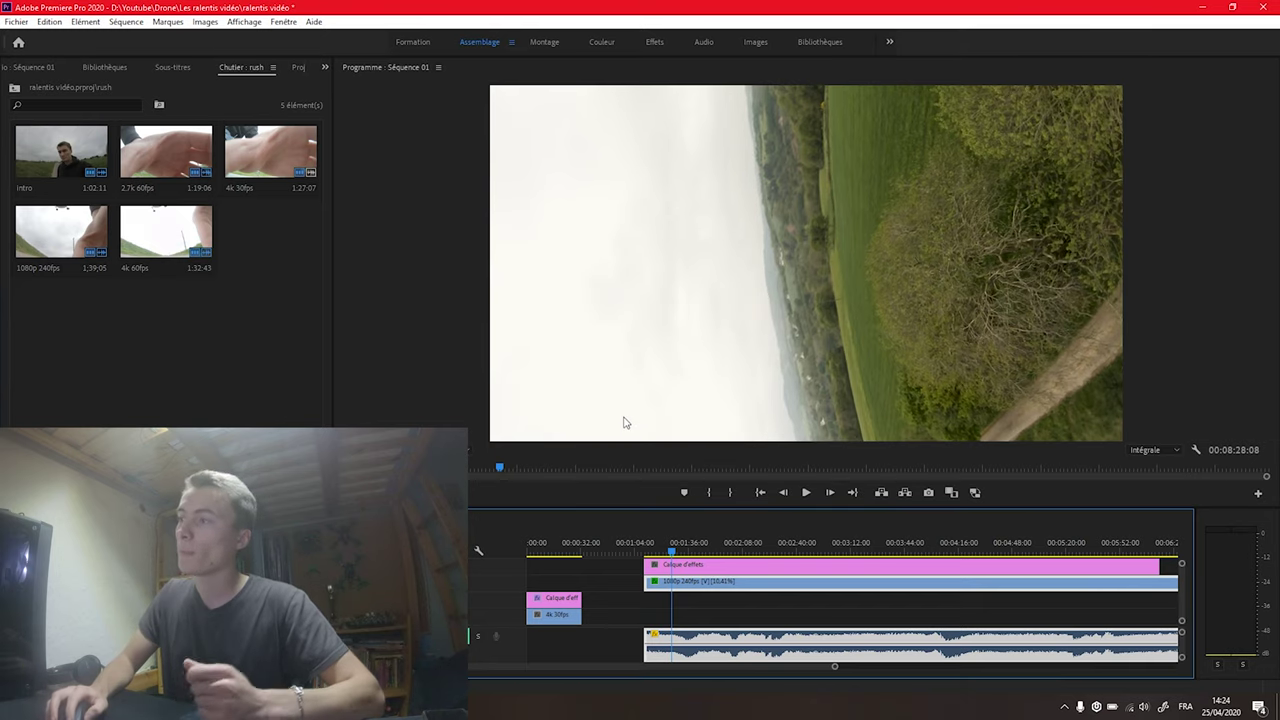
{"action": "key", "text": "space"}
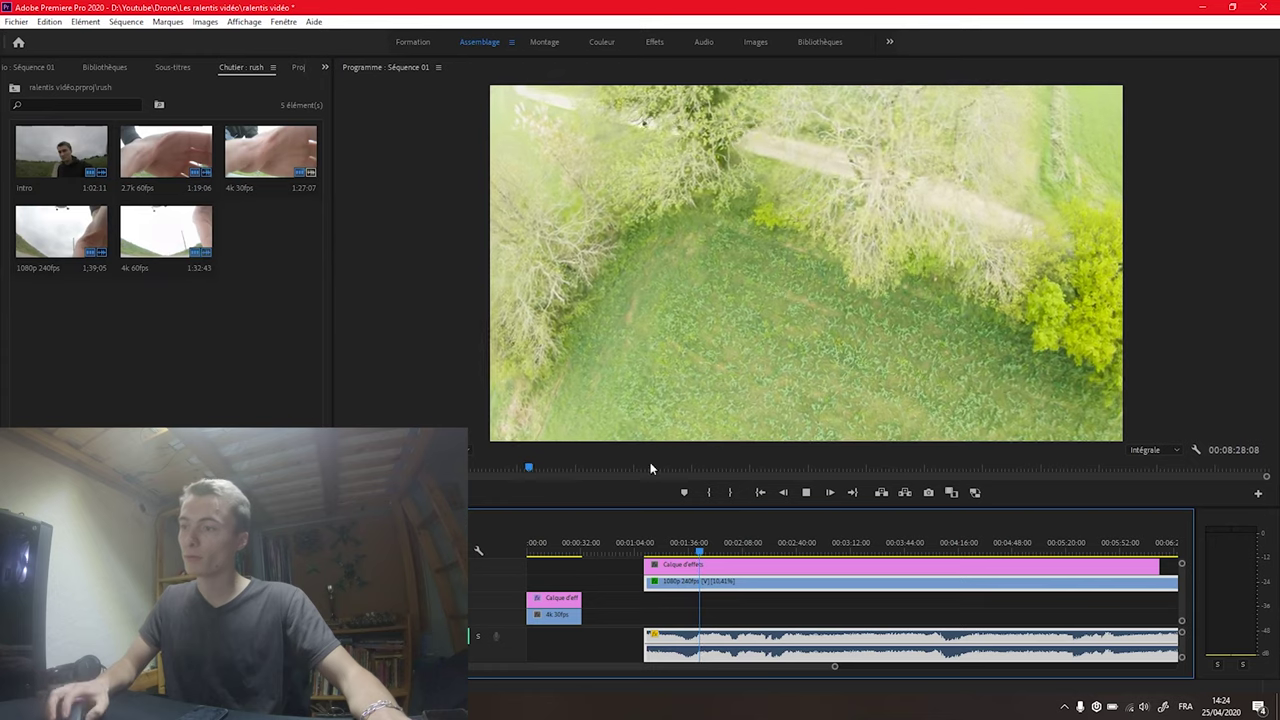
{"action": "key", "text": "space"}
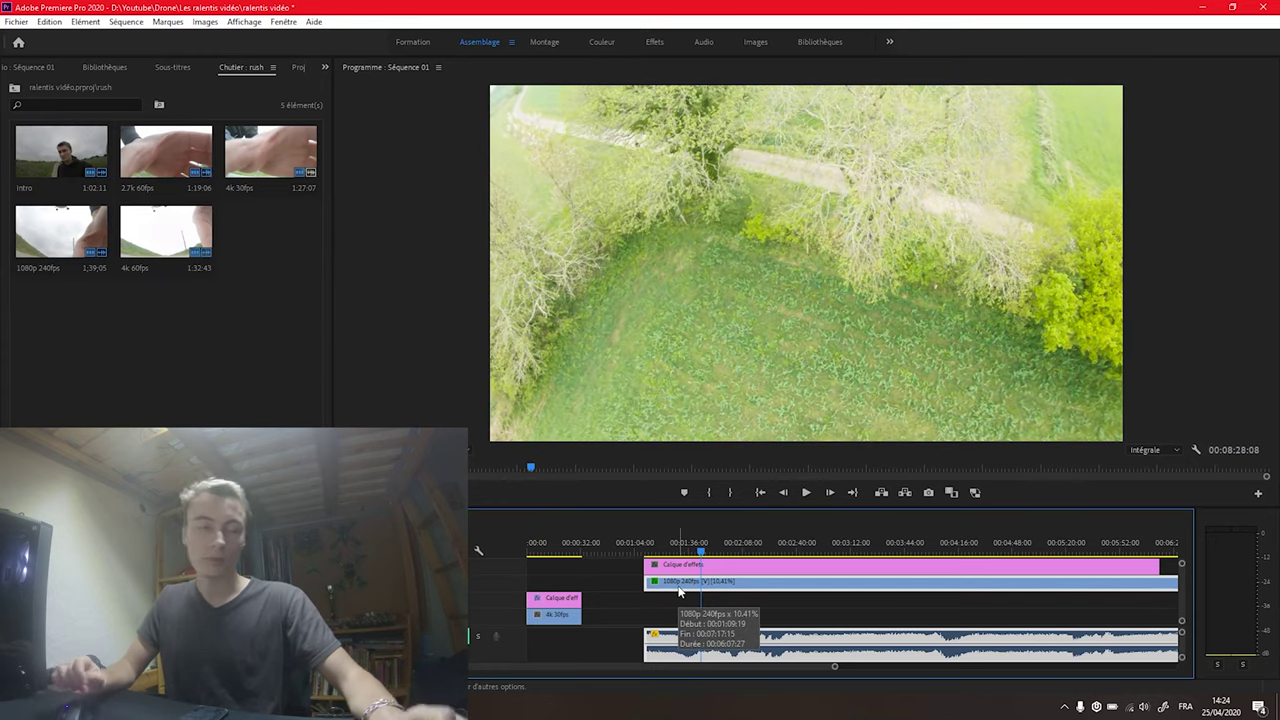
- Move the playhead to the start of the slowed 2.7k 60fps clip to view its first frames
{"action": "scroll", "coordinate": [680, 591], "scroll_direction": "right", "scroll_amount": 5}
{"action": "scroll", "coordinate": [681, 591], "scroll_direction": "right", "scroll_amount": 1}
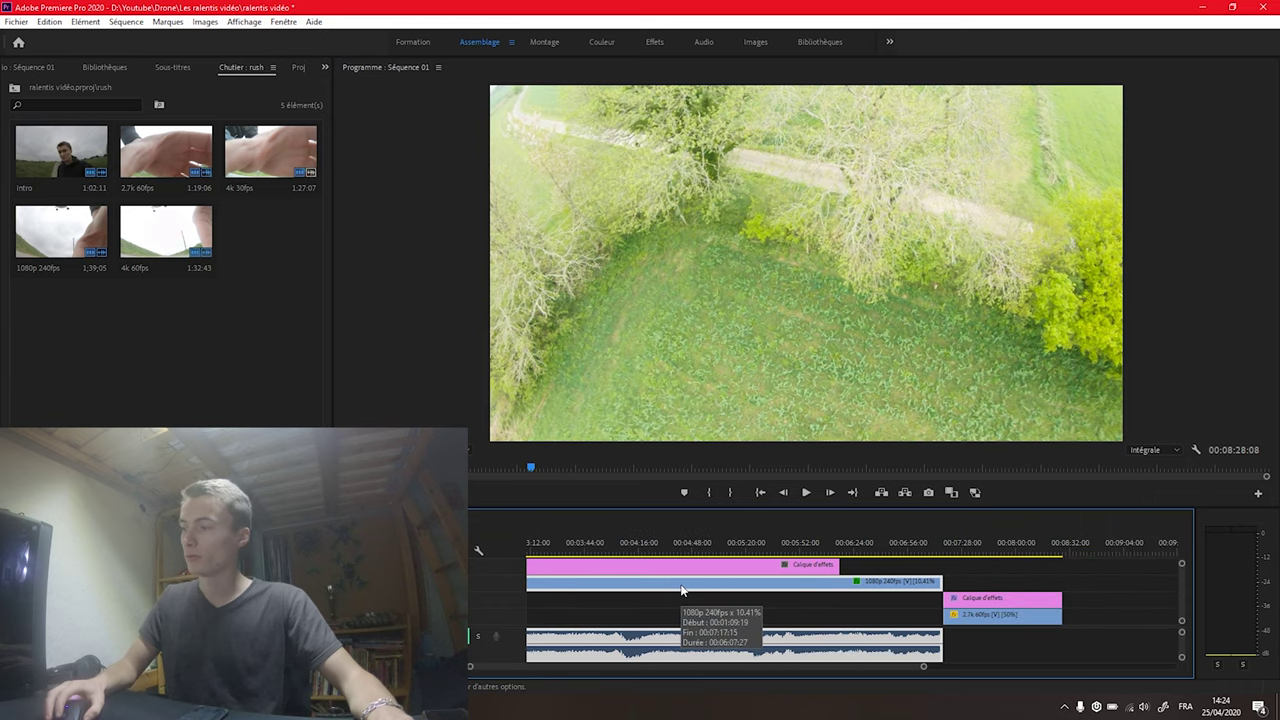
{"action": "left_click", "coordinate": [948, 545]}
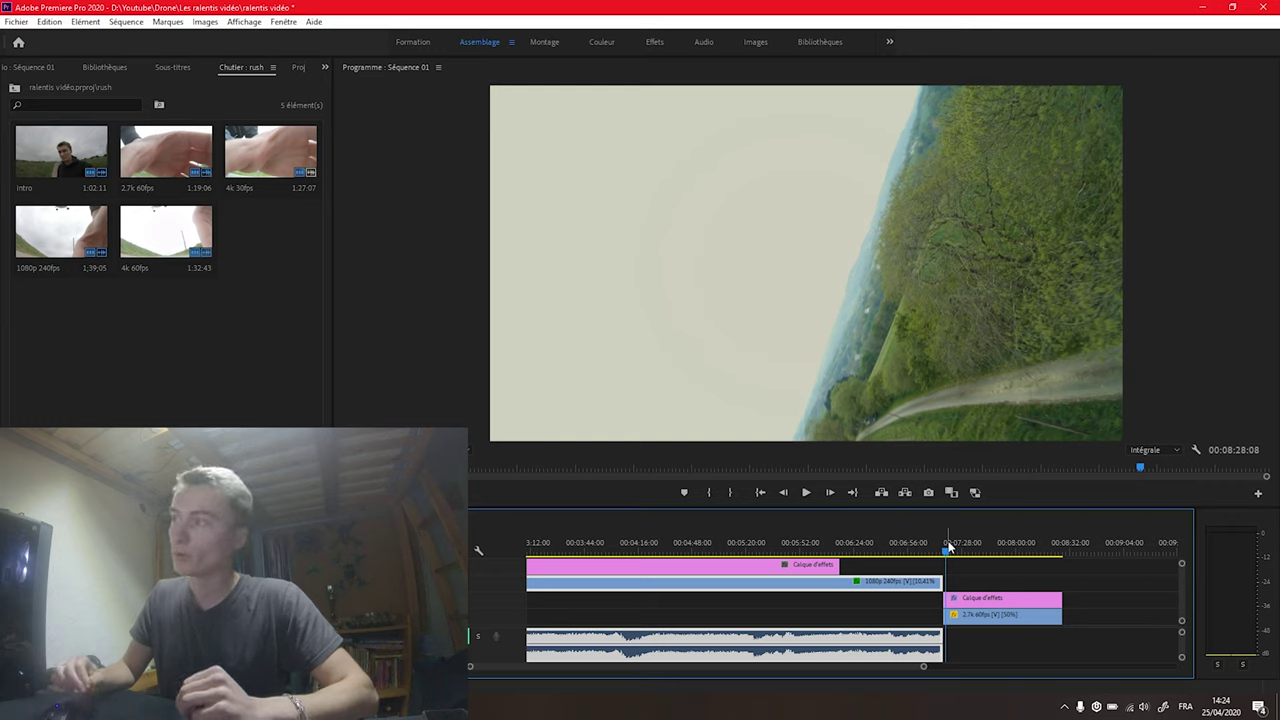
- Select the 4k 30fps clip and place the playhead about a third of the way into the 2.7k 60fps clip
{"action": "scroll", "coordinate": [950, 545], "scroll_direction": "up", "scroll_amount": 6}
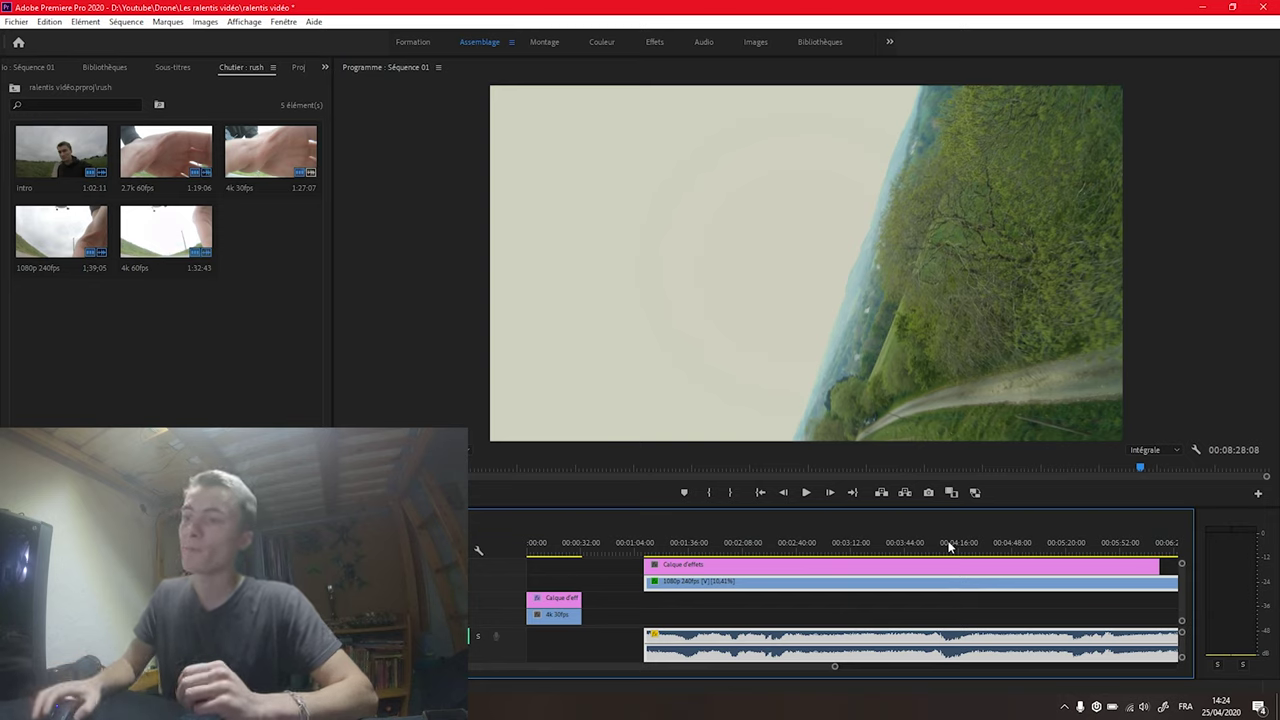
{"action": "left_click", "coordinate": [560, 615]}
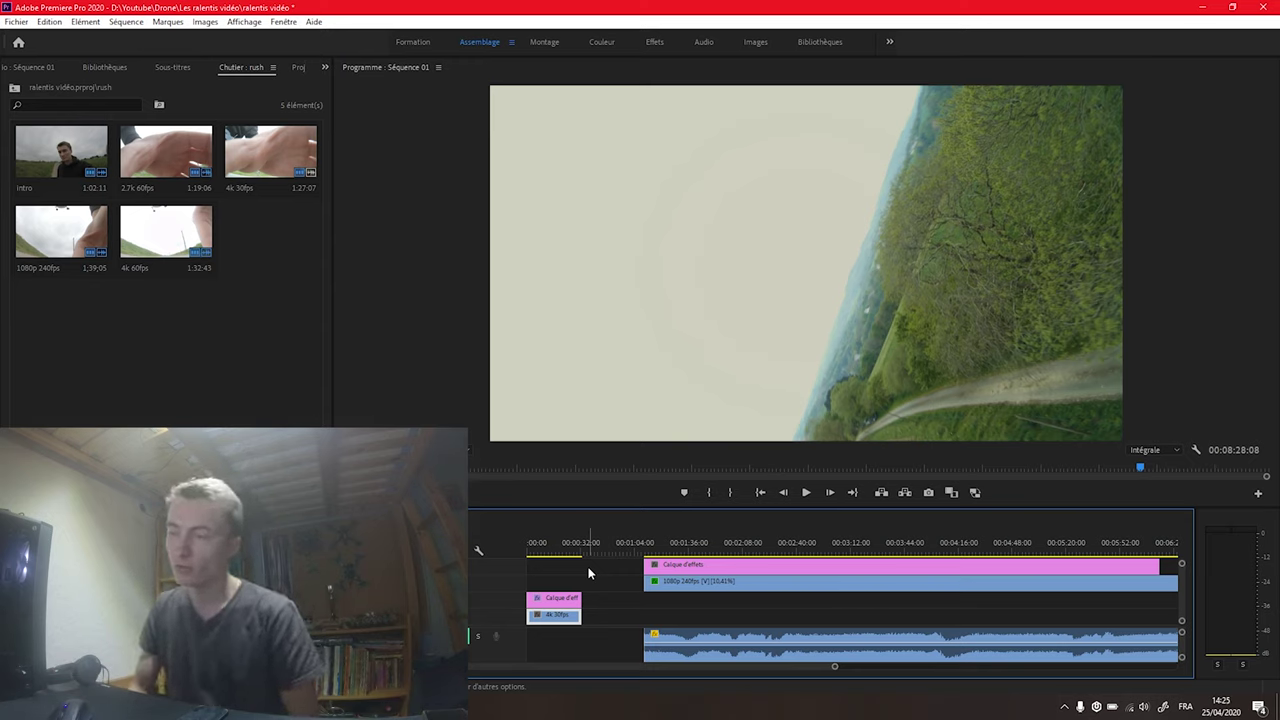
{"action": "scroll", "coordinate": [590, 566], "scroll_direction": "down", "scroll_amount": 5}
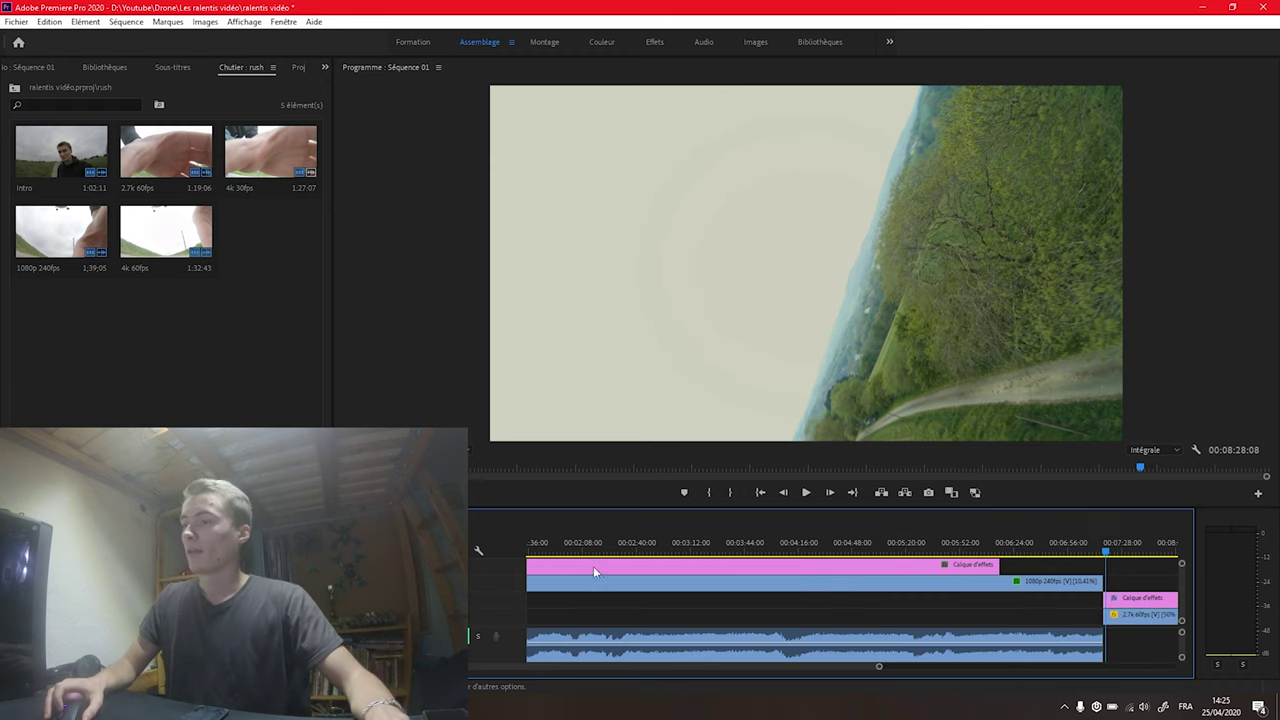
{"action": "left_click", "coordinate": [880, 543]}
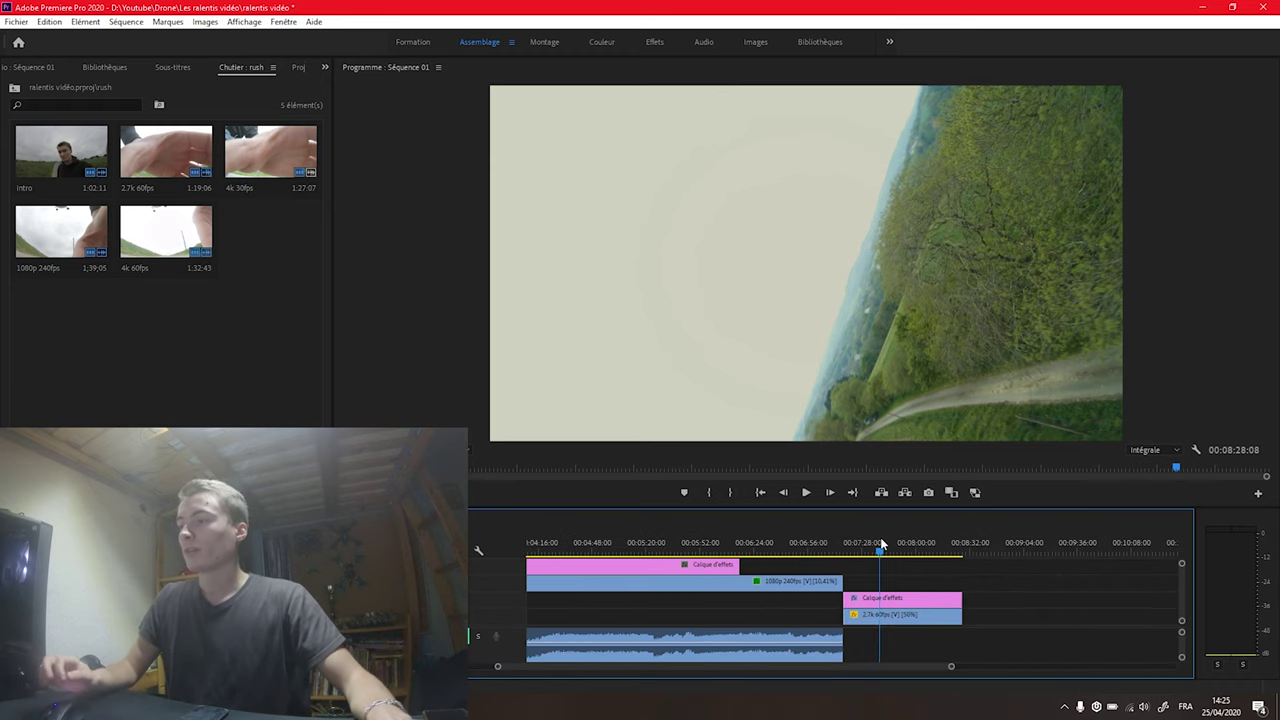